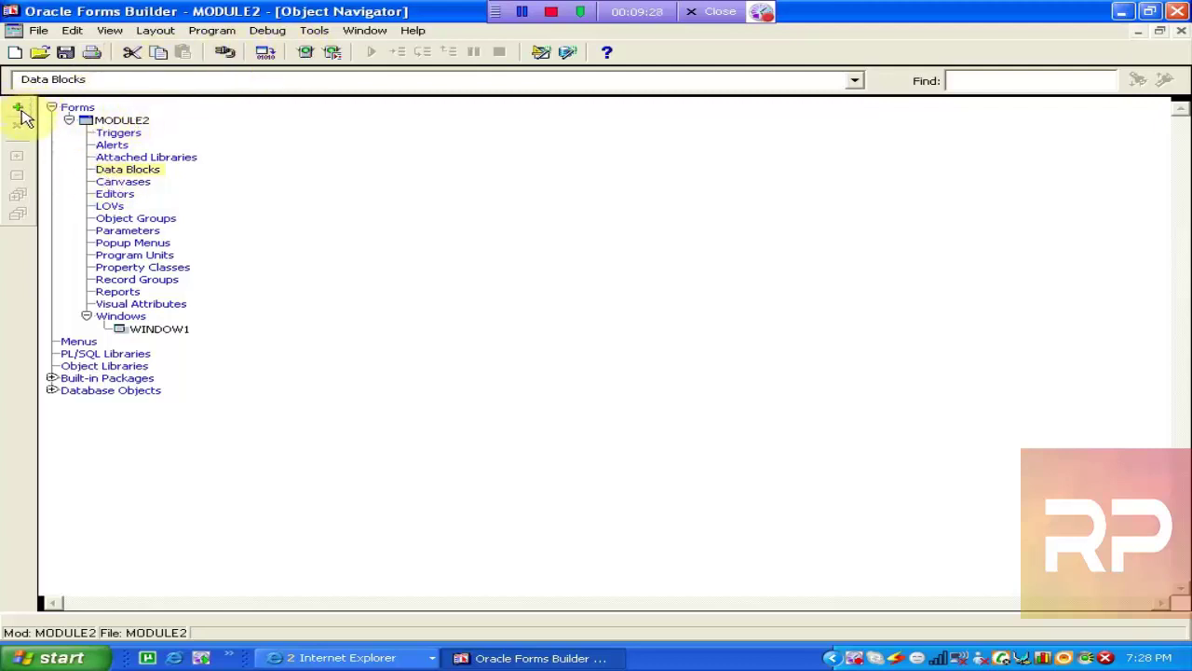
# Step: Start the Data Block Wizard to create a data block in MODULE2
pyautogui.click(317, 31)
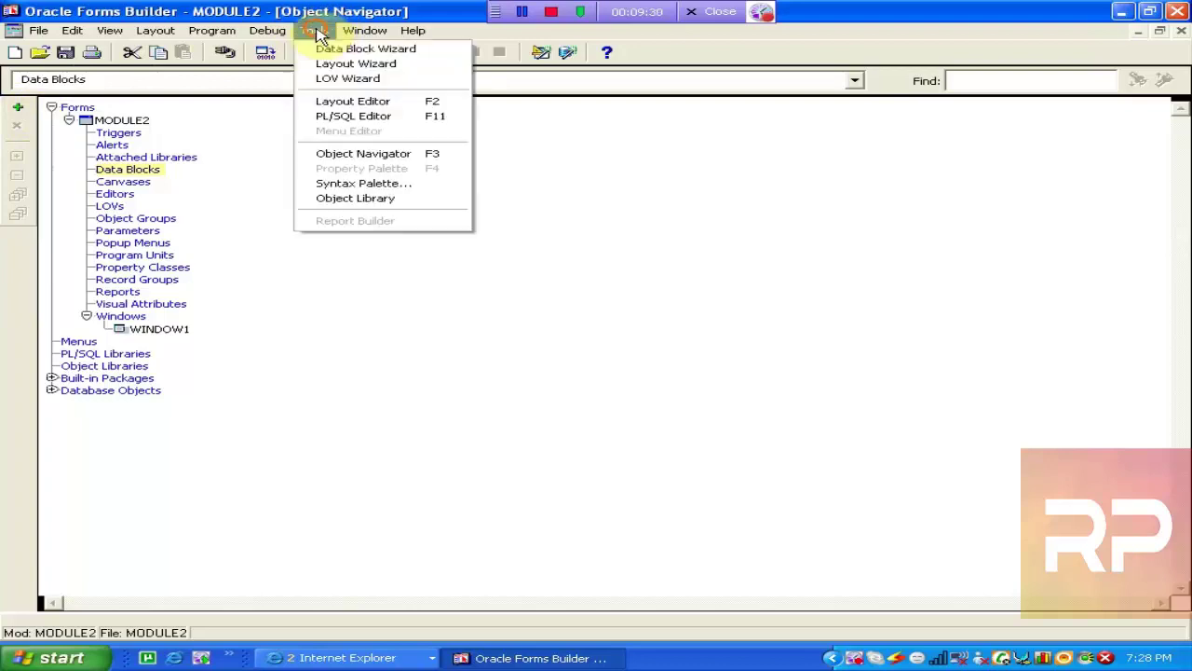
pyautogui.click(335, 50)
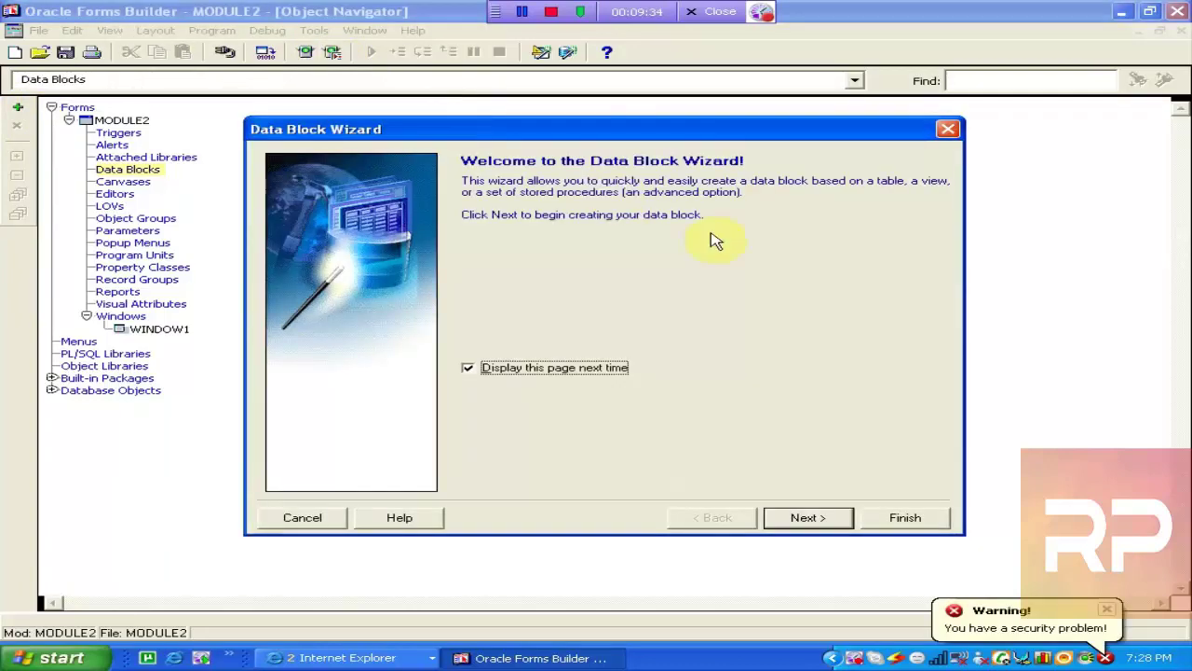
# Step: Dismiss the security warning, the offline prompt and the unwanted online virus-scan pop-up
pyautogui.click(1106, 610)
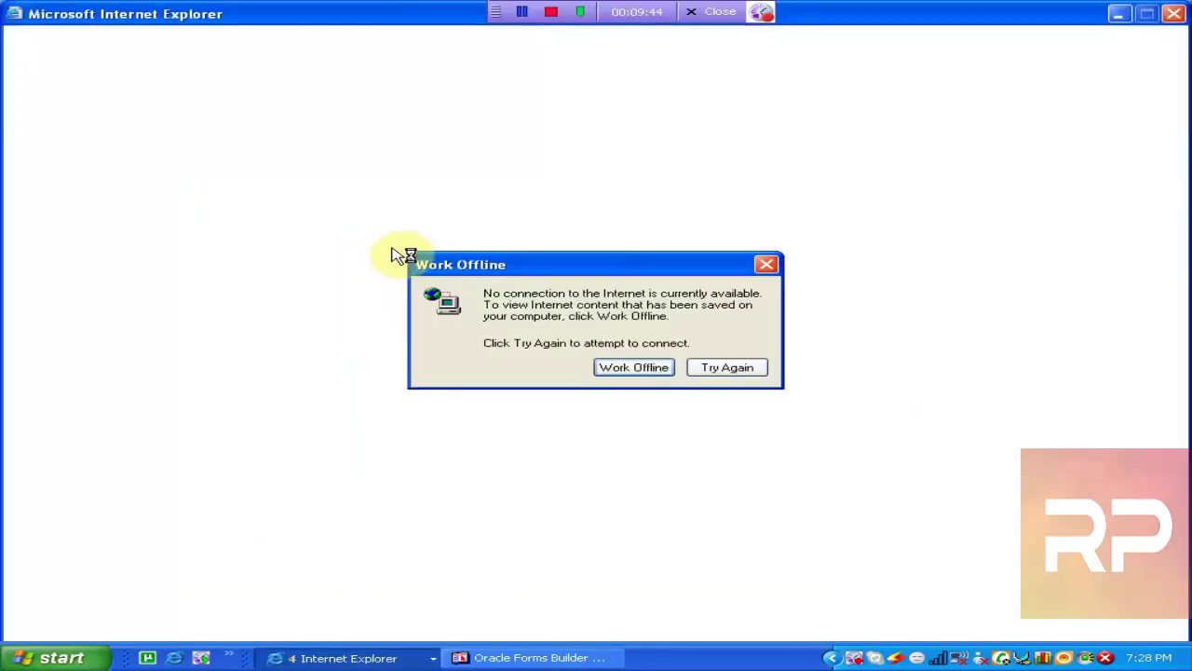
pyautogui.click(765, 266)
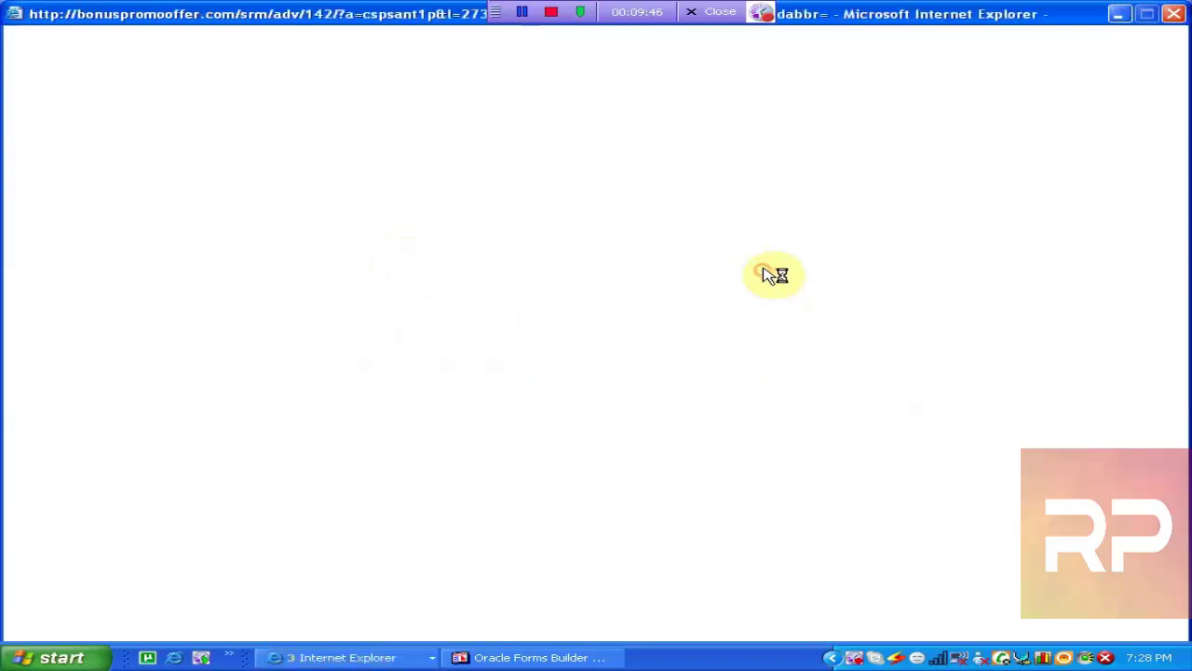
pyautogui.click(392, 657)
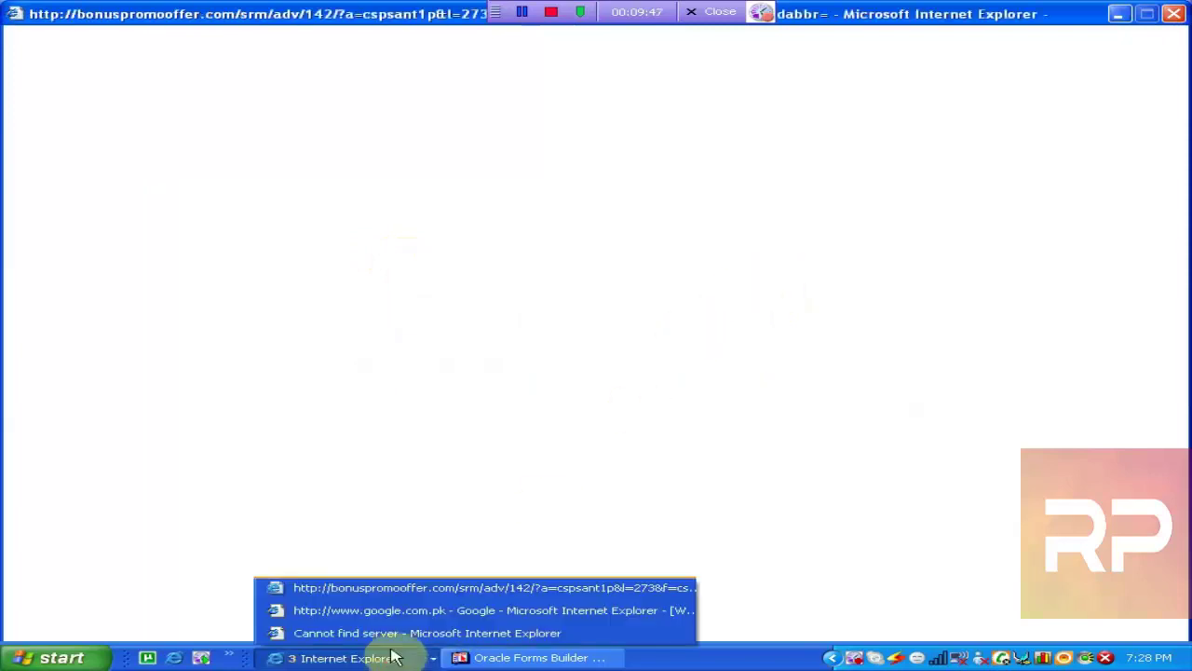
pyautogui.click(463, 589)
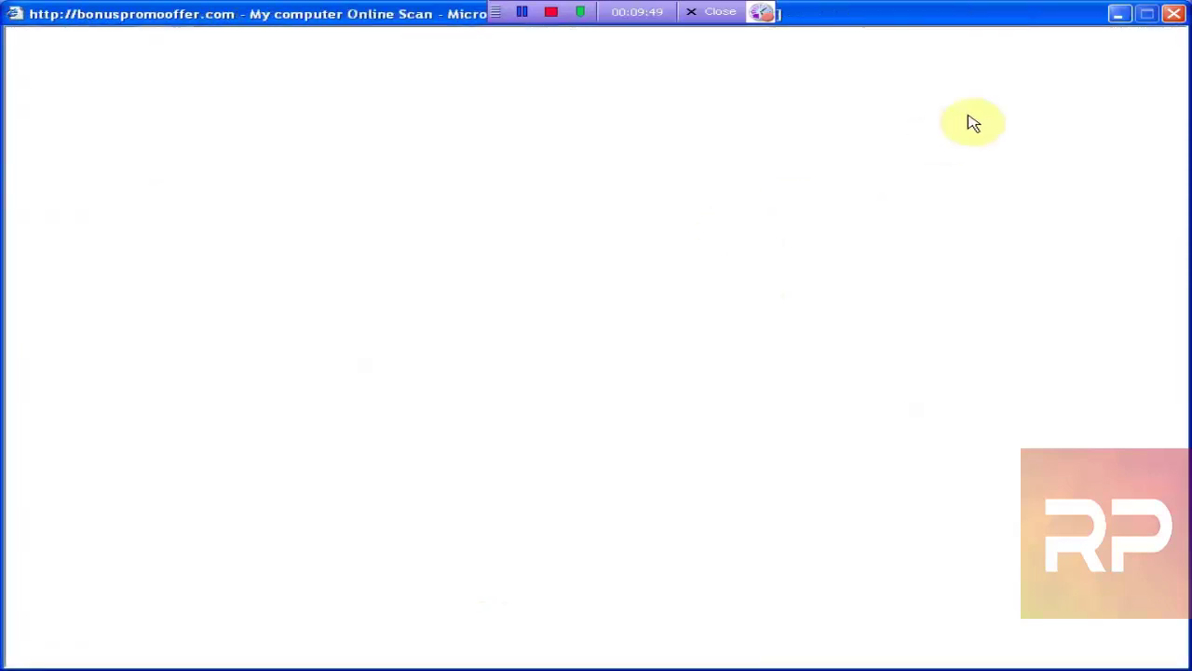
pyautogui.click(1174, 13)
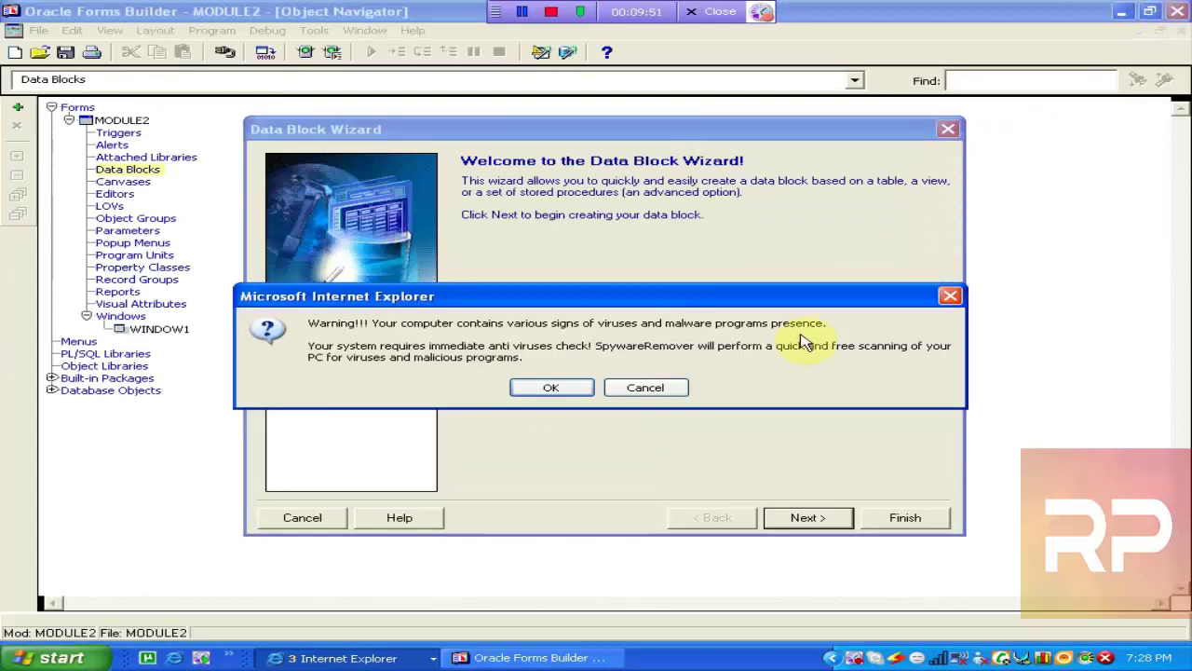
pyautogui.click(664, 391)
# Step: Close all the open Internet Explorer windows together as a group
pyautogui.click(356, 661)
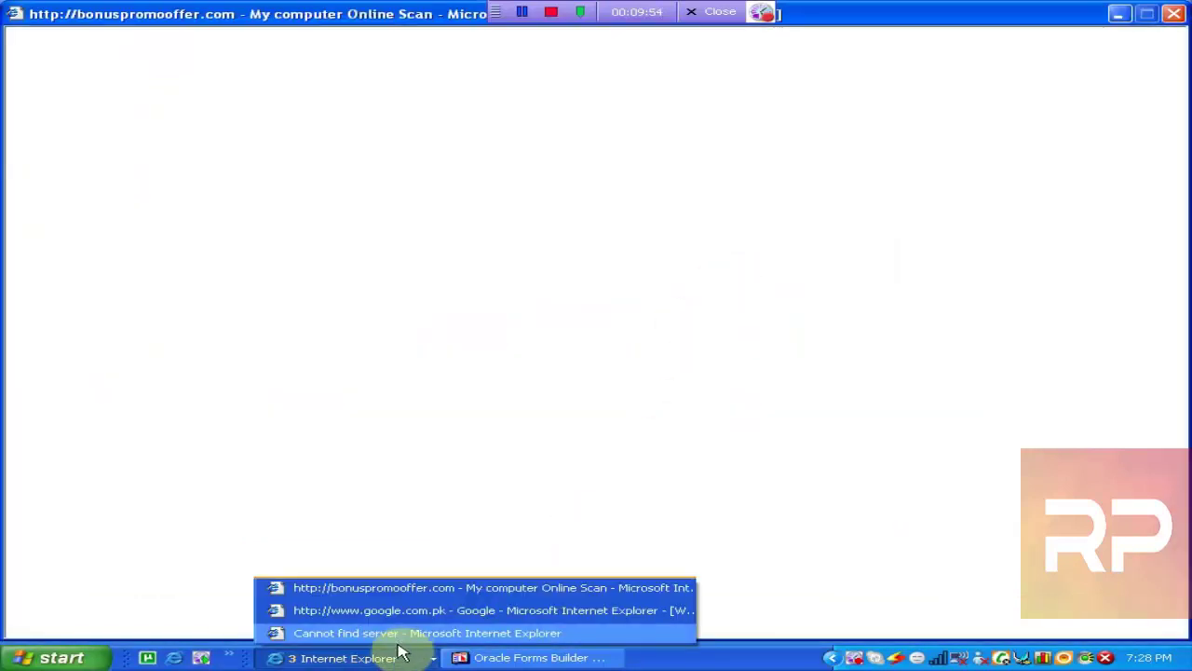
pyautogui.click(434, 612)
pyautogui.click(390, 660)
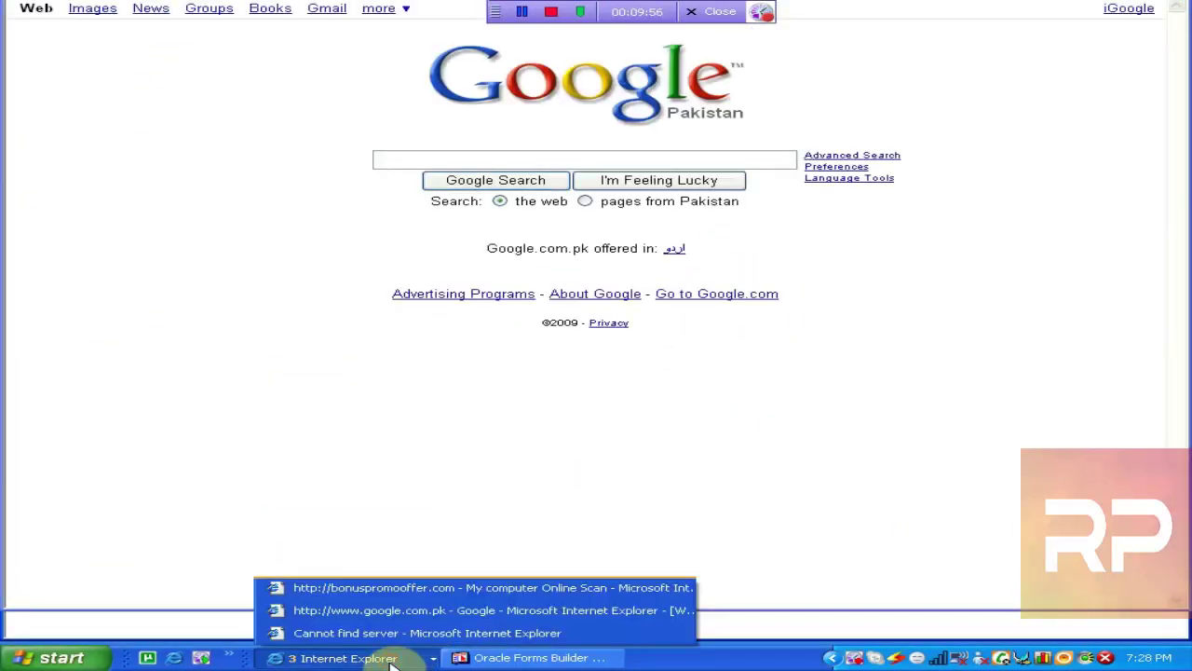
pyautogui.click(822, 443)
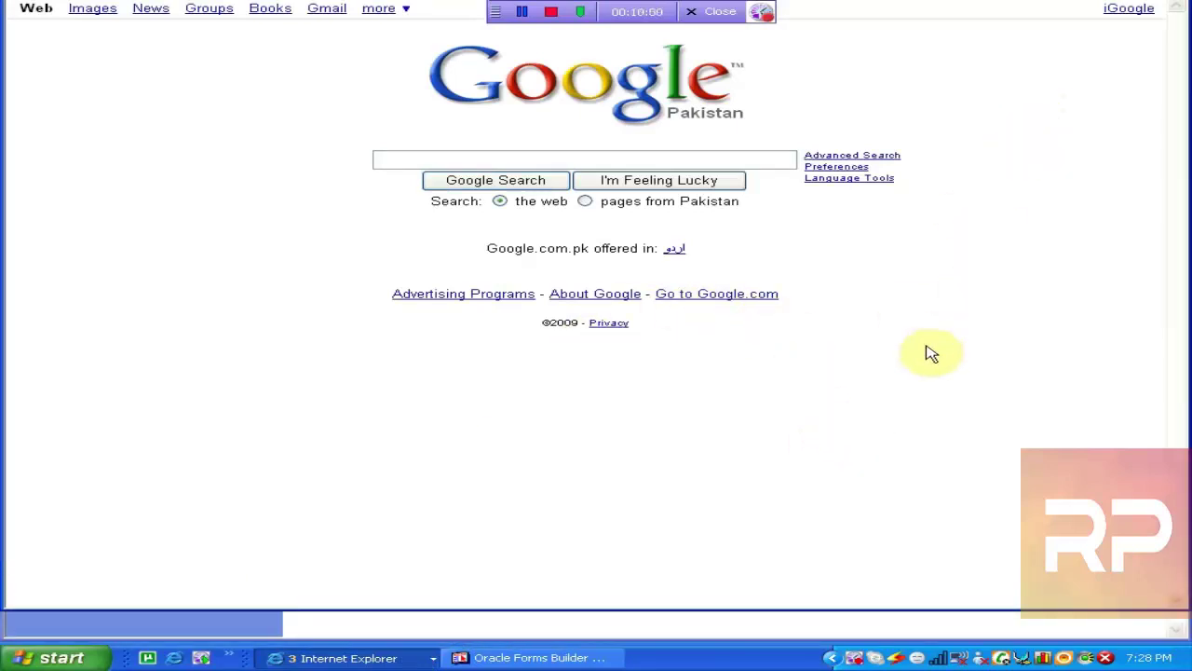
pyautogui.click(390, 660)
pyautogui.rightClick(389, 660)
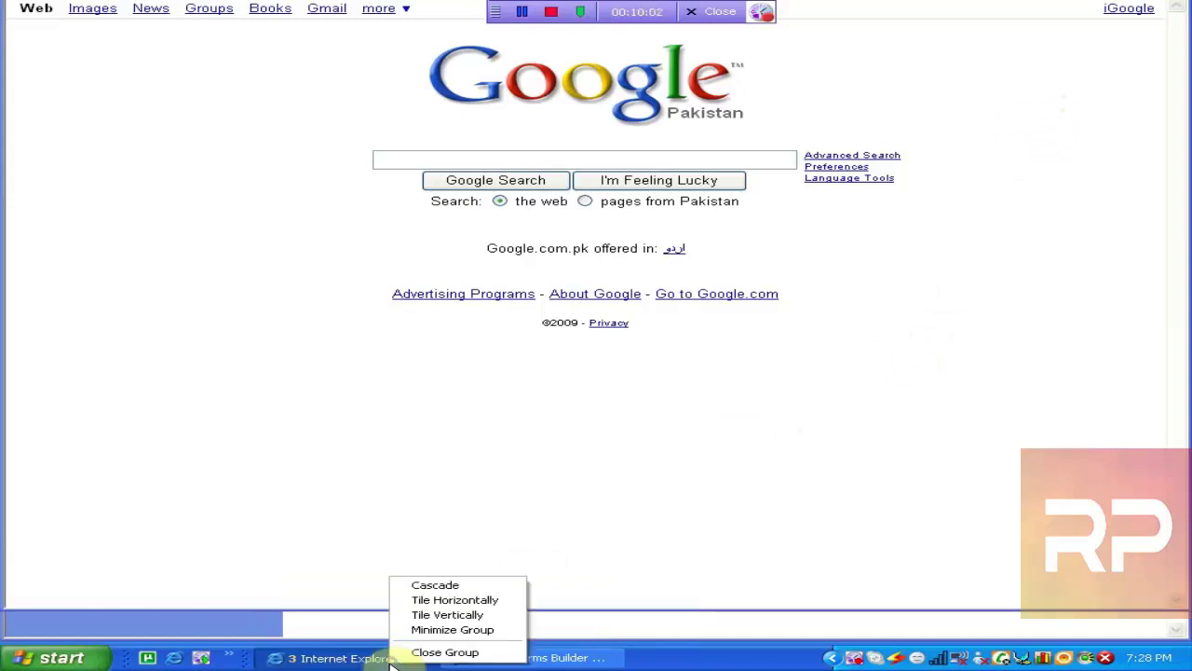
pyautogui.click(412, 649)
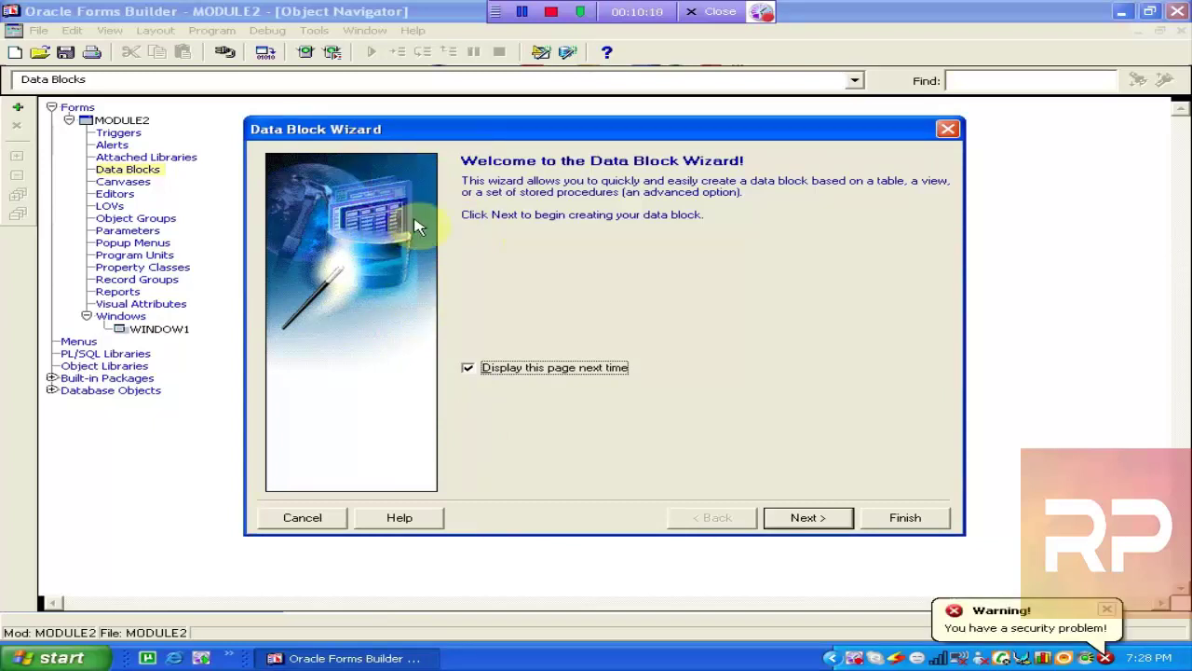
# Step: Choose Table or View as the data block type and base the block on the emp table
pyautogui.click(826, 524)
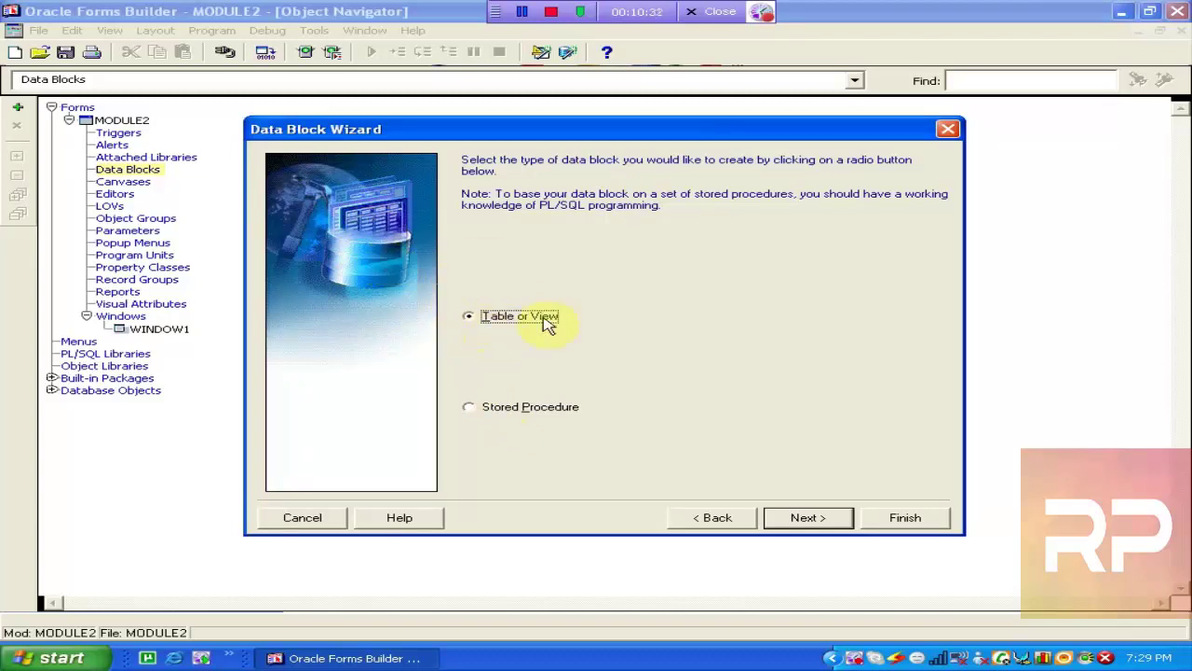
pyautogui.click(797, 515)
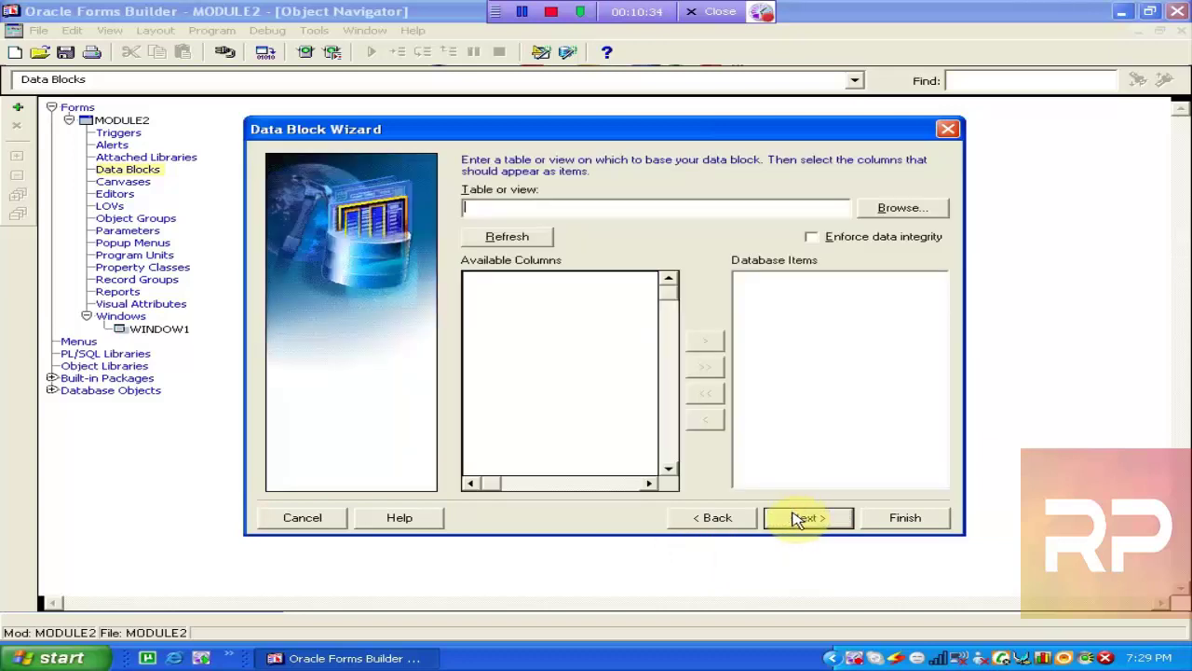
pyautogui.click(580, 203)
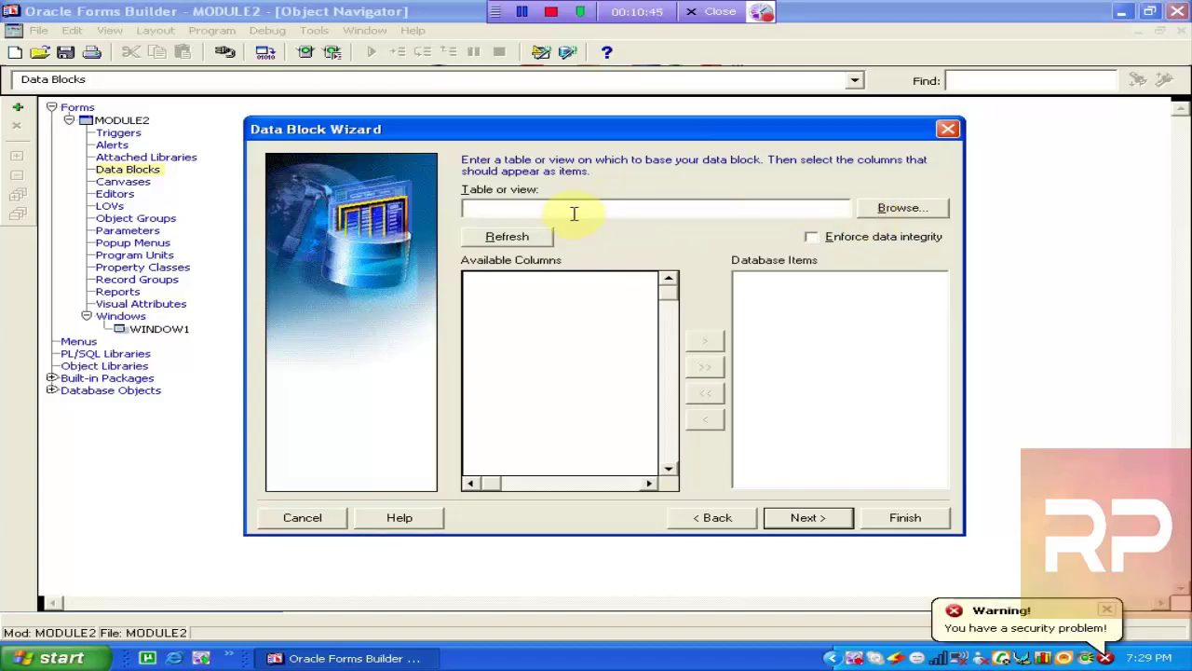
pyautogui.write('em')
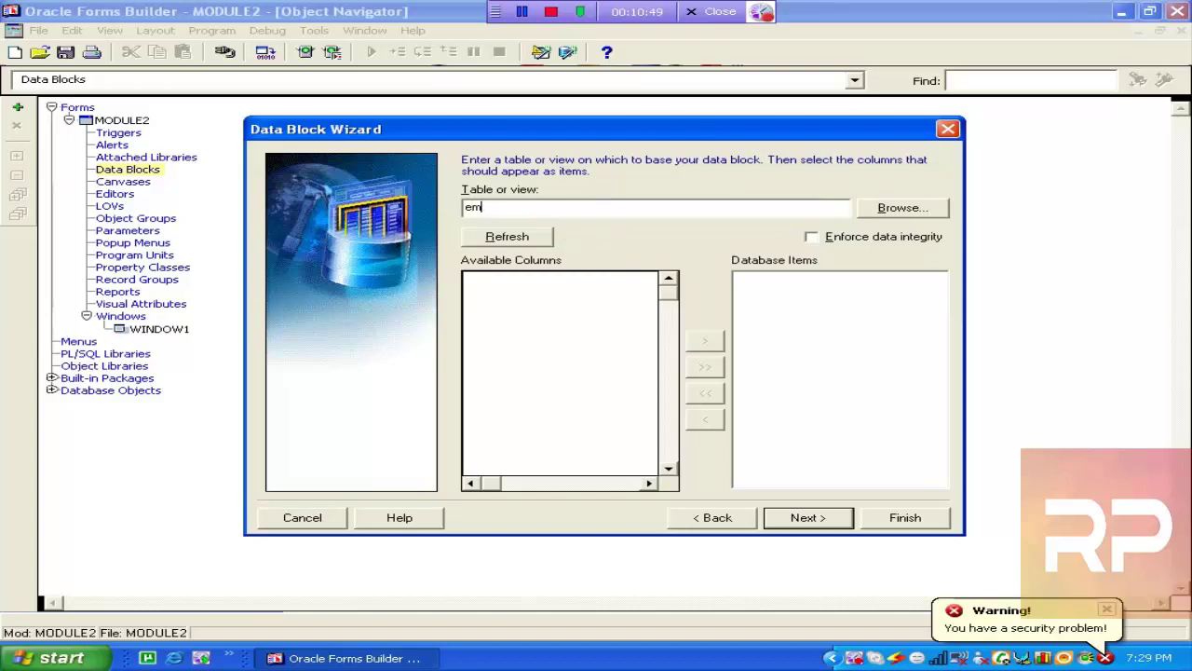
pyautogui.press('BackSpace')
pyautogui.press('BackSpace')
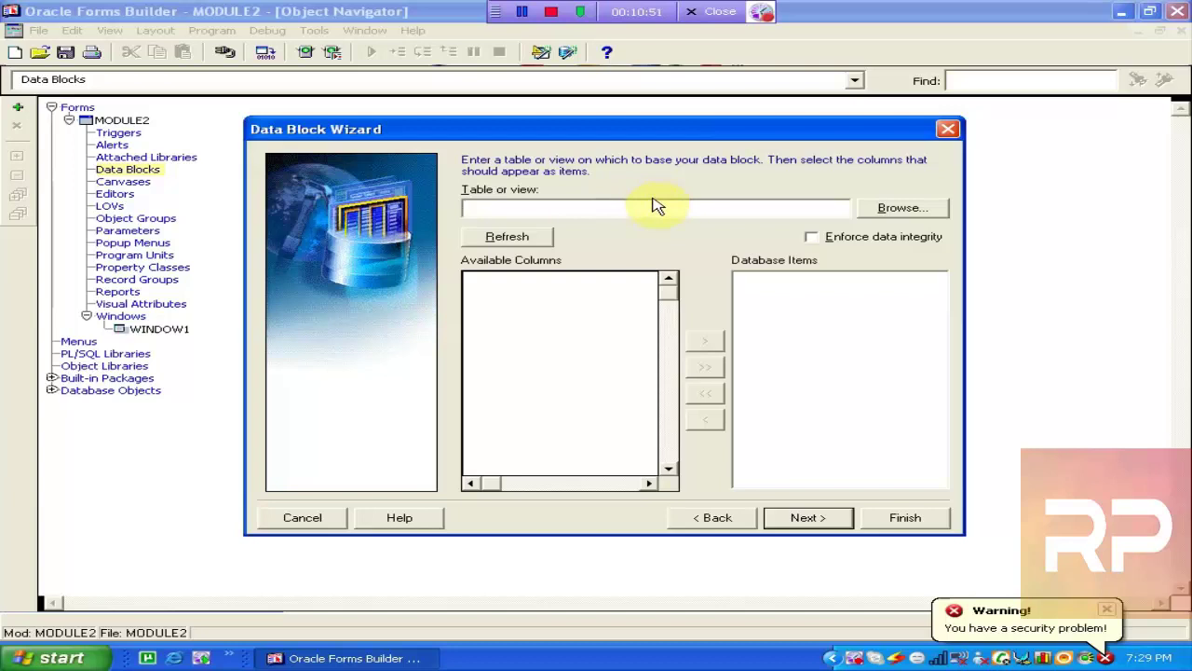
pyautogui.write('emp')
pyautogui.press('Return')
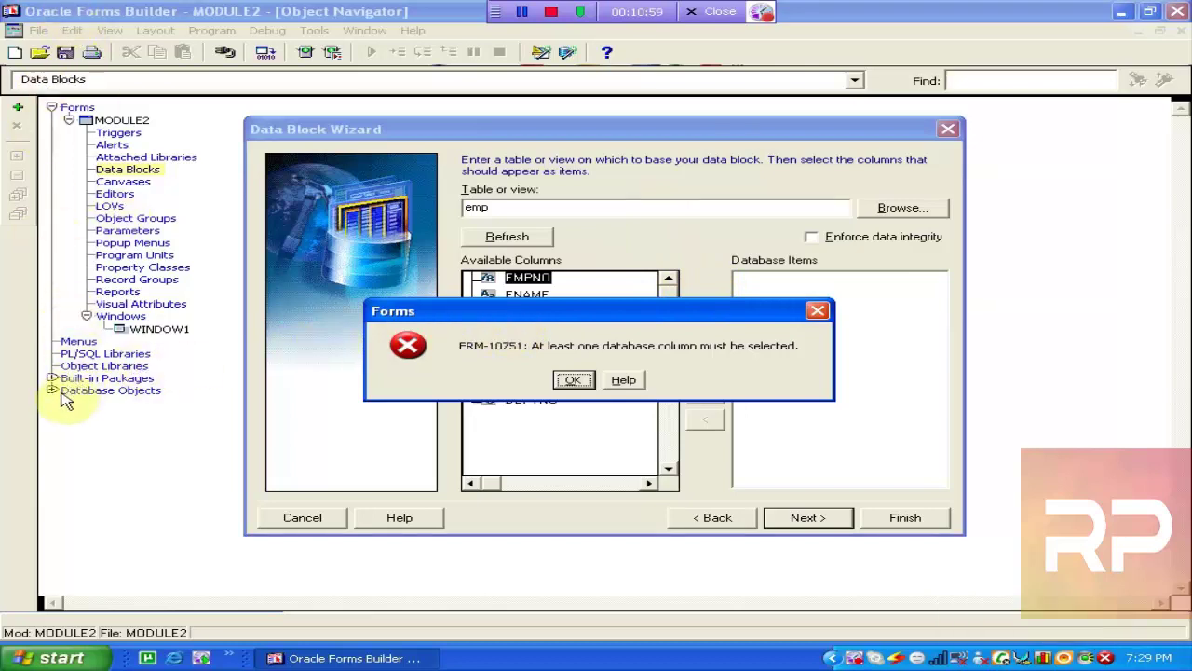
pyautogui.click(575, 380)
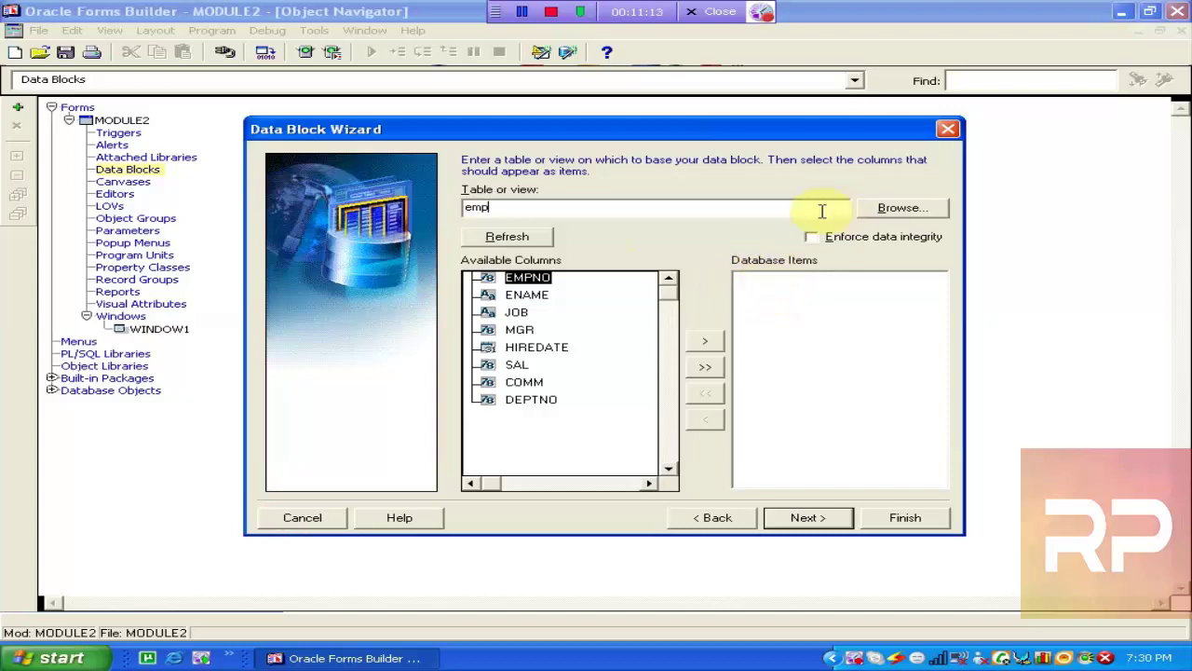
# Step: View the list of the current user's database tables and close it without choosing one
pyautogui.click(531, 398)
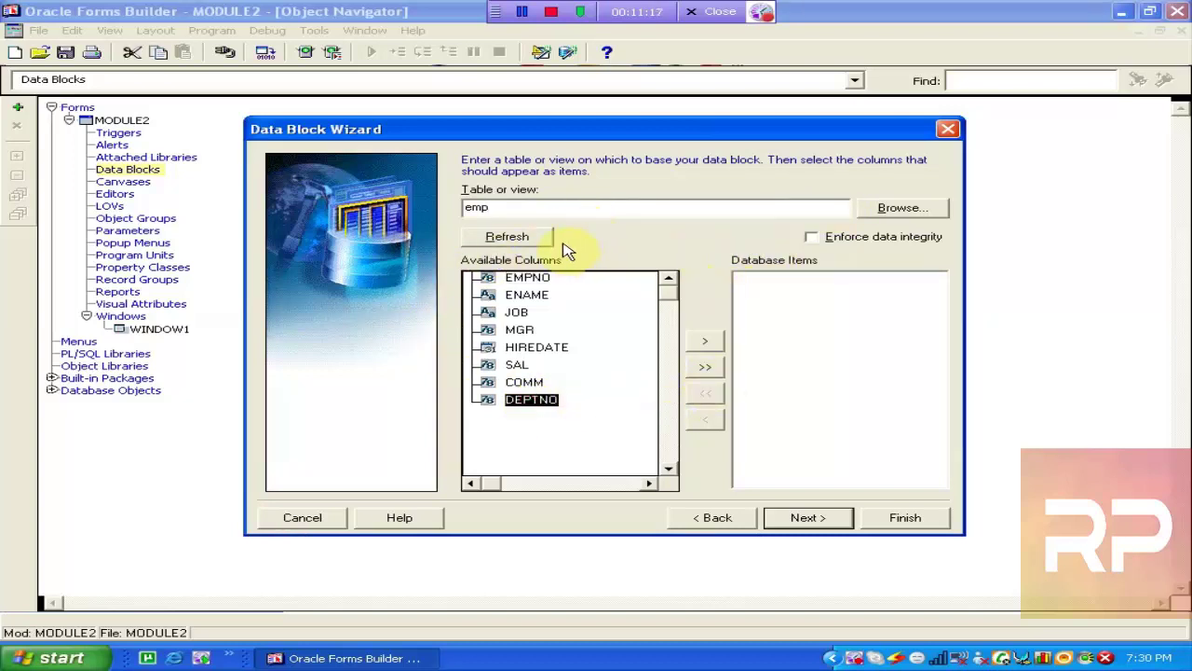
pyautogui.click(902, 208)
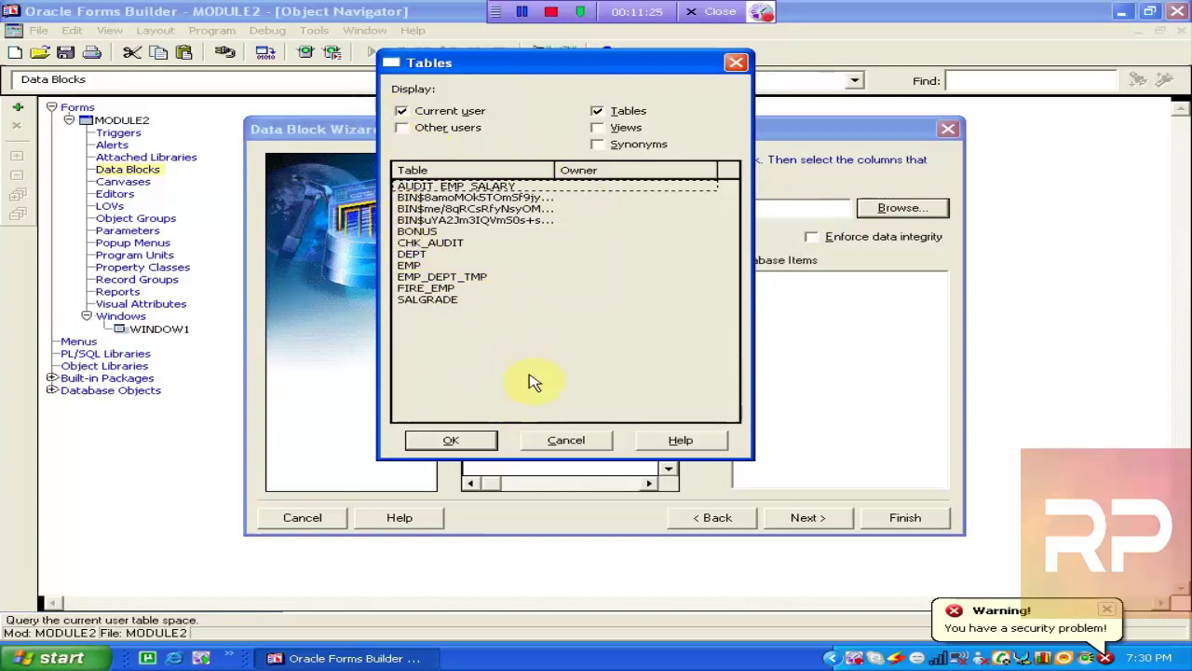
pyautogui.click(566, 442)
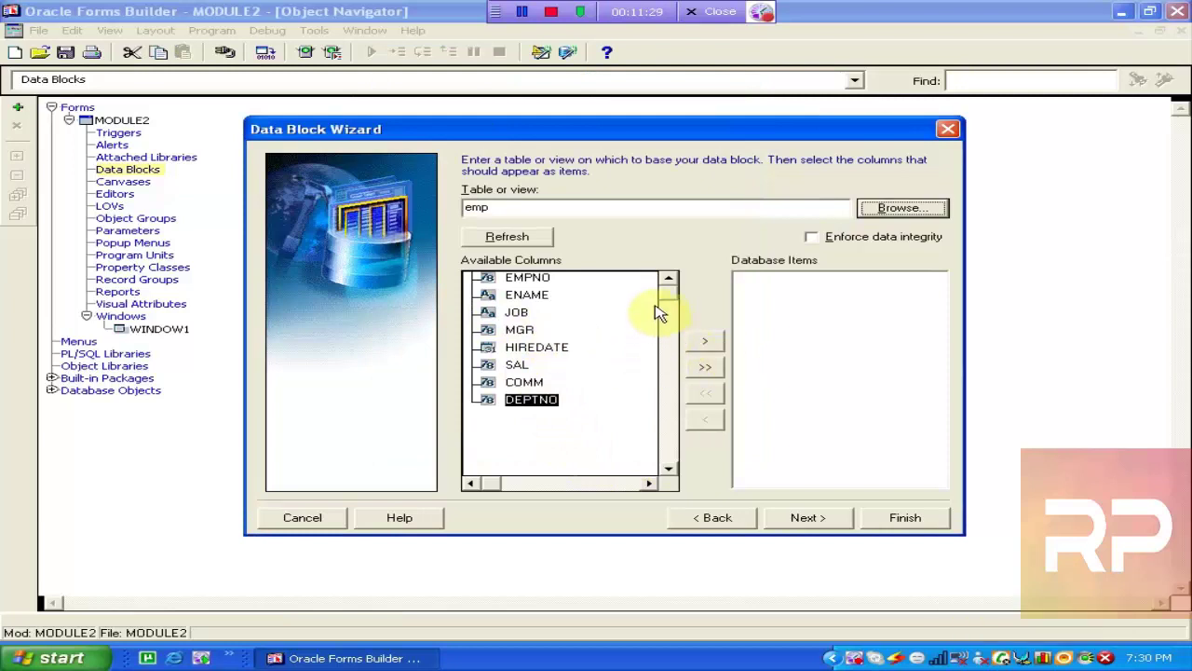
# Step: Include all emp columns as database items and create the data block named EMP, continuing to the Layout Wizard
pyautogui.click(712, 368)
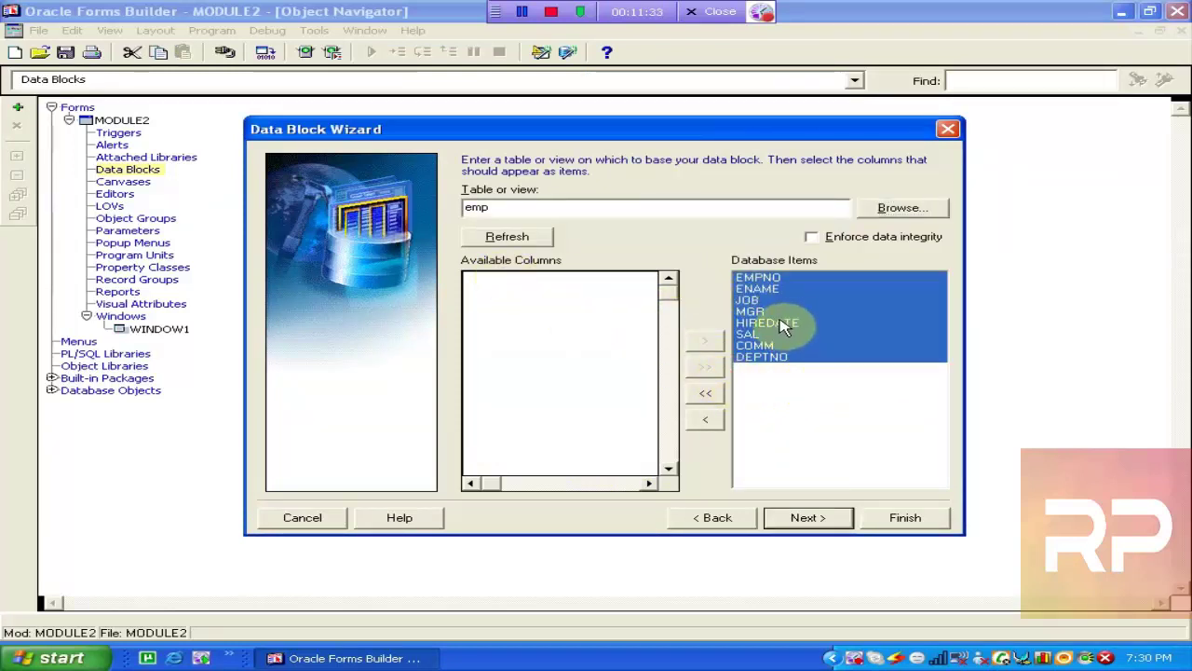
pyautogui.click(813, 520)
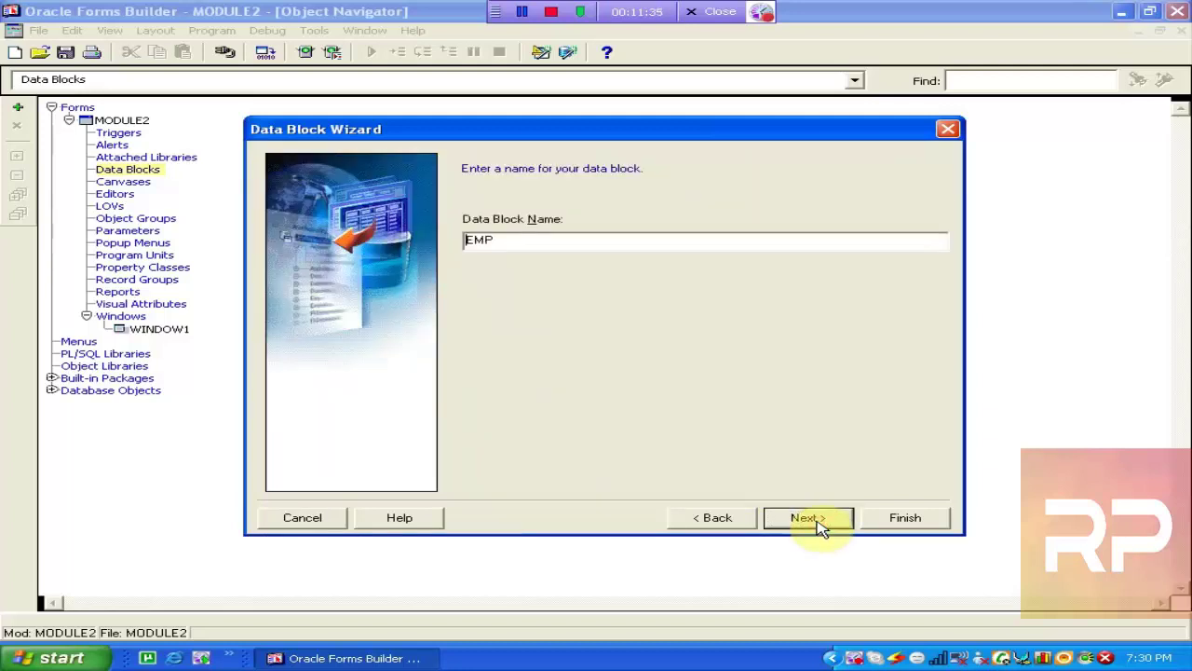
pyautogui.moveTo(554, 239); pyautogui.dragTo(466, 239)
pyautogui.click(466, 239)
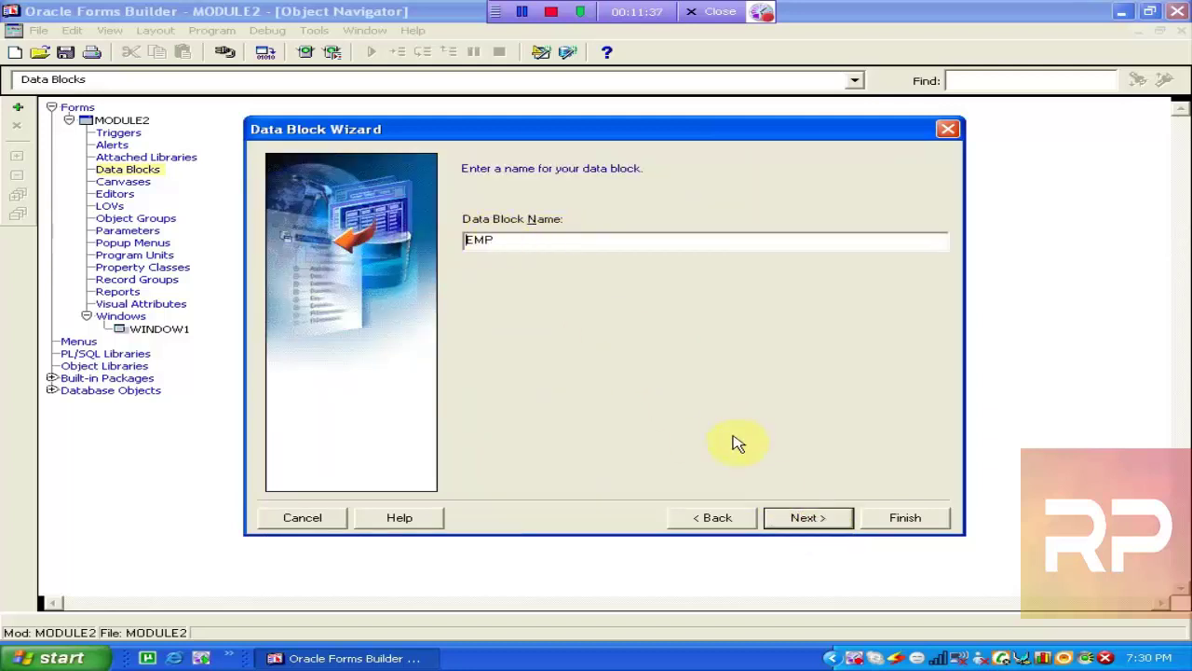
pyautogui.click(806, 522)
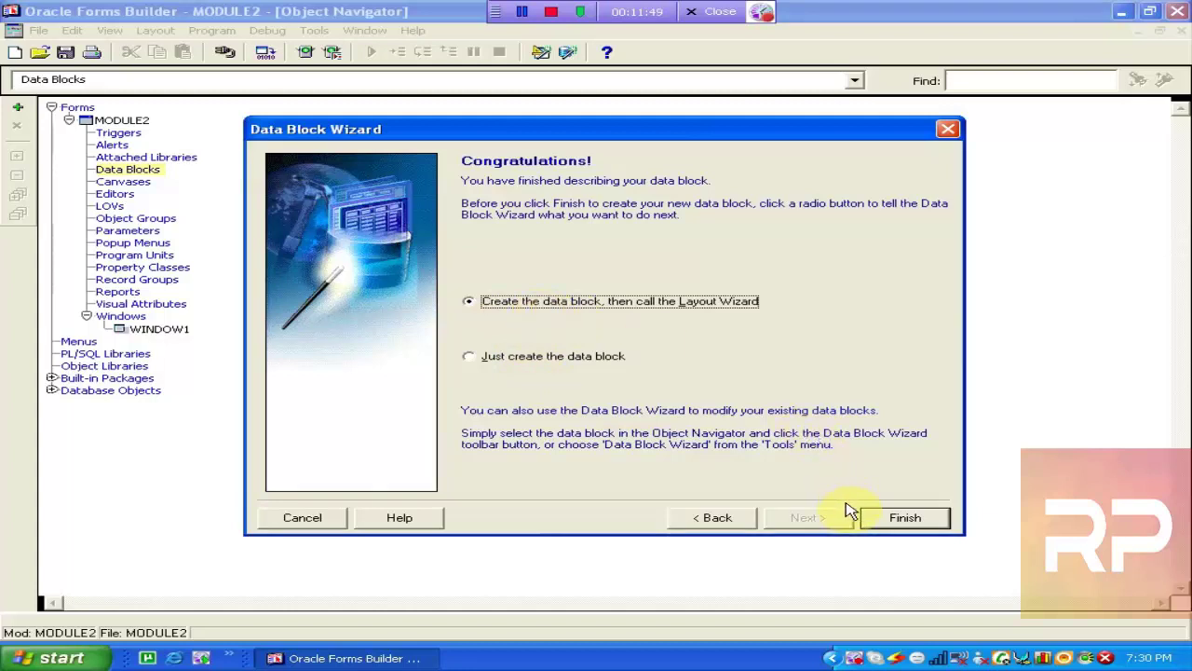
pyautogui.click(912, 529)
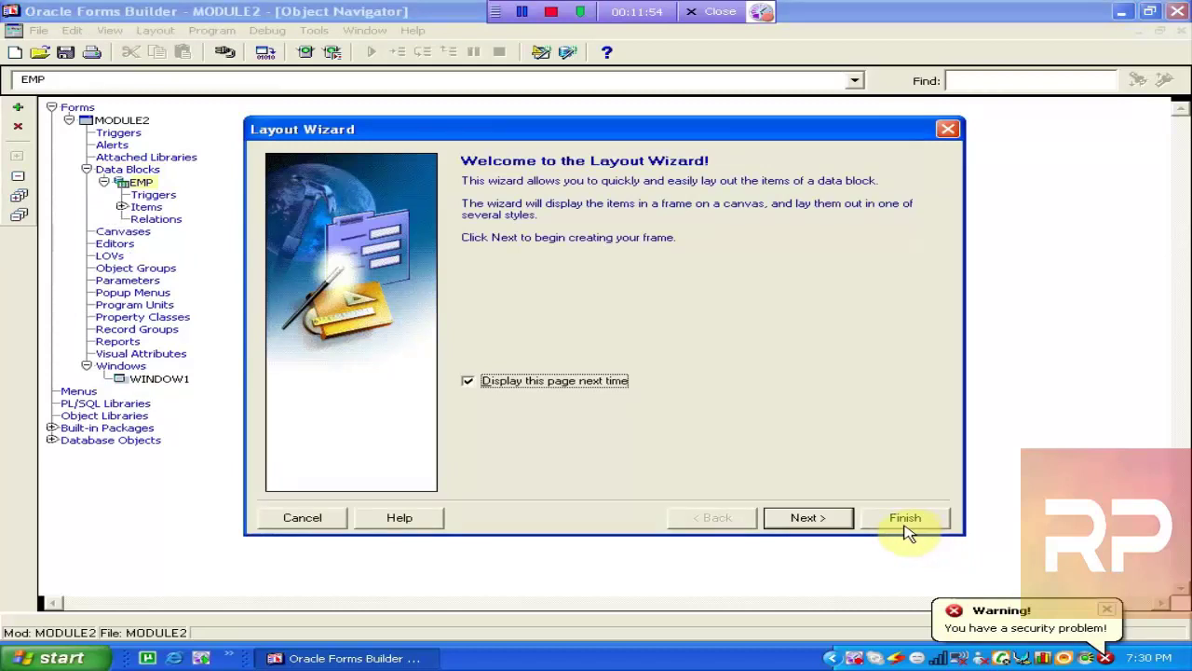
# Step: Set the EMP block to be laid out on a new canvas of type Content
pyautogui.click(803, 523)
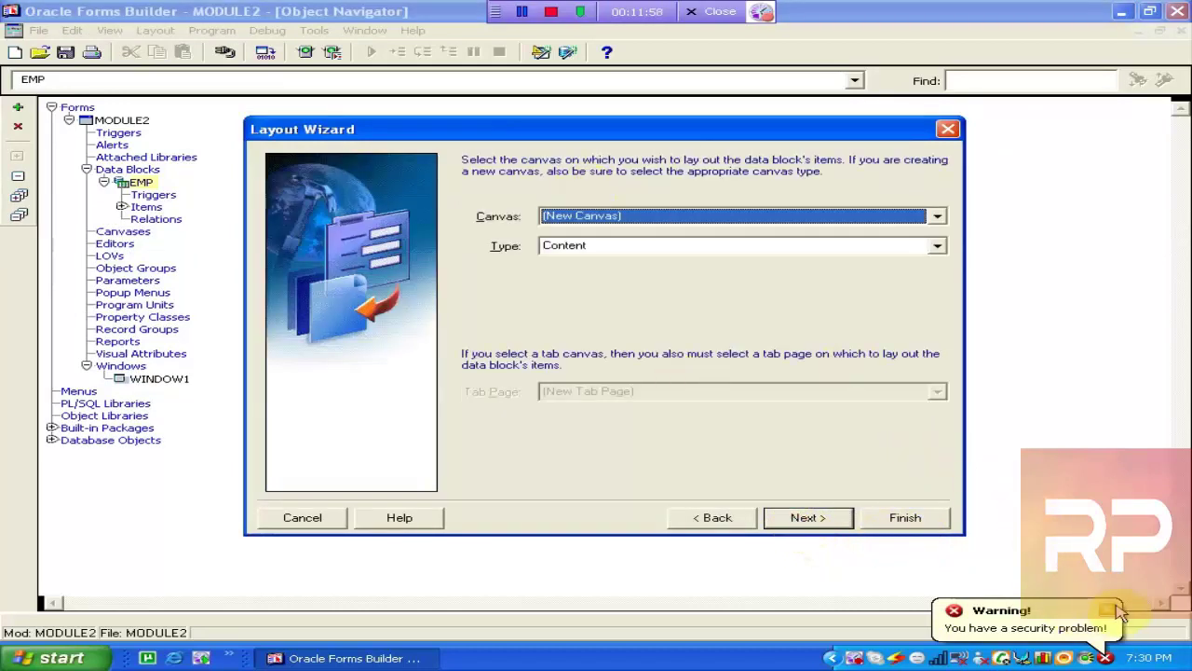
pyautogui.click(597, 247)
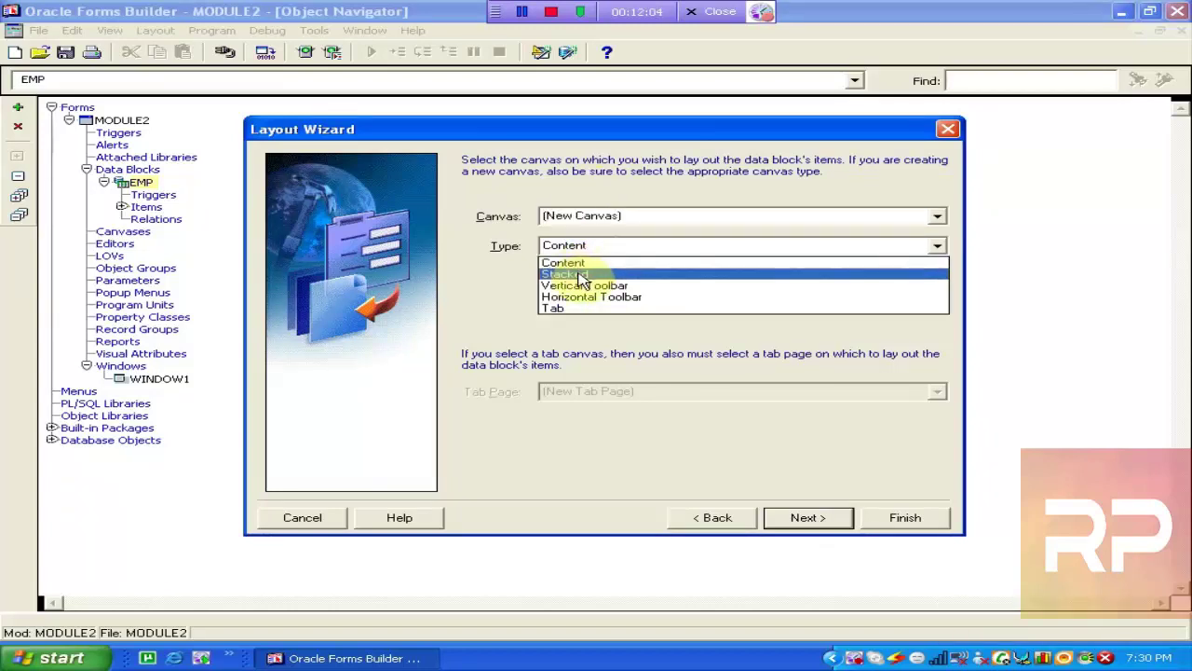
pyautogui.click(638, 246)
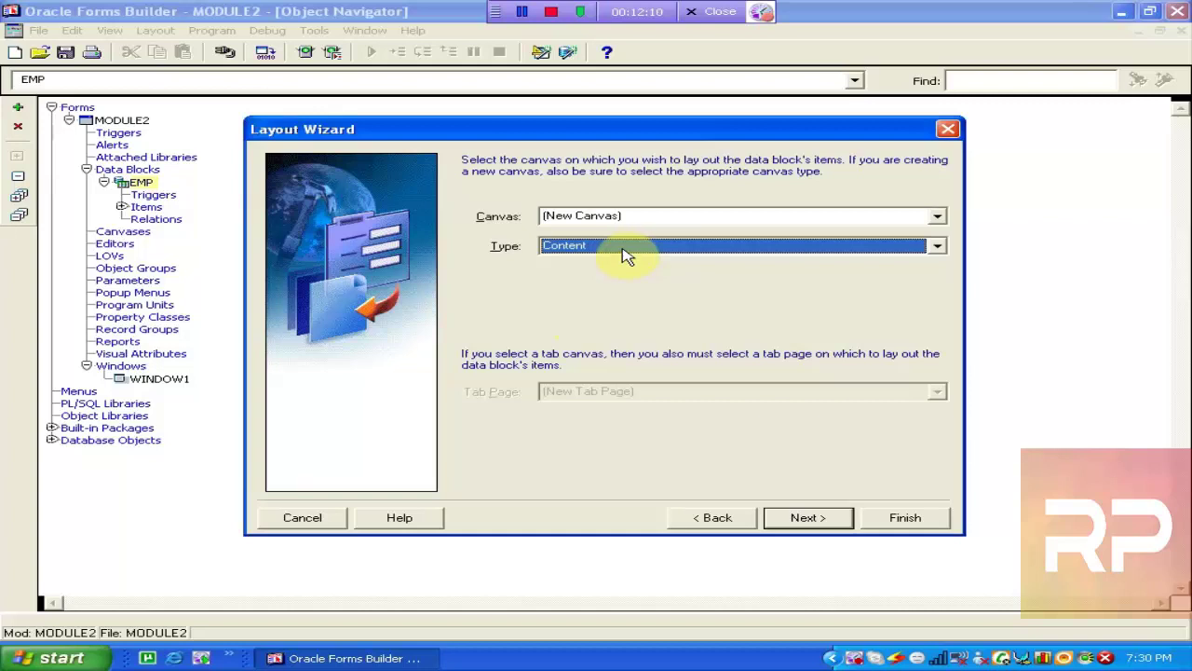
pyautogui.click(807, 517)
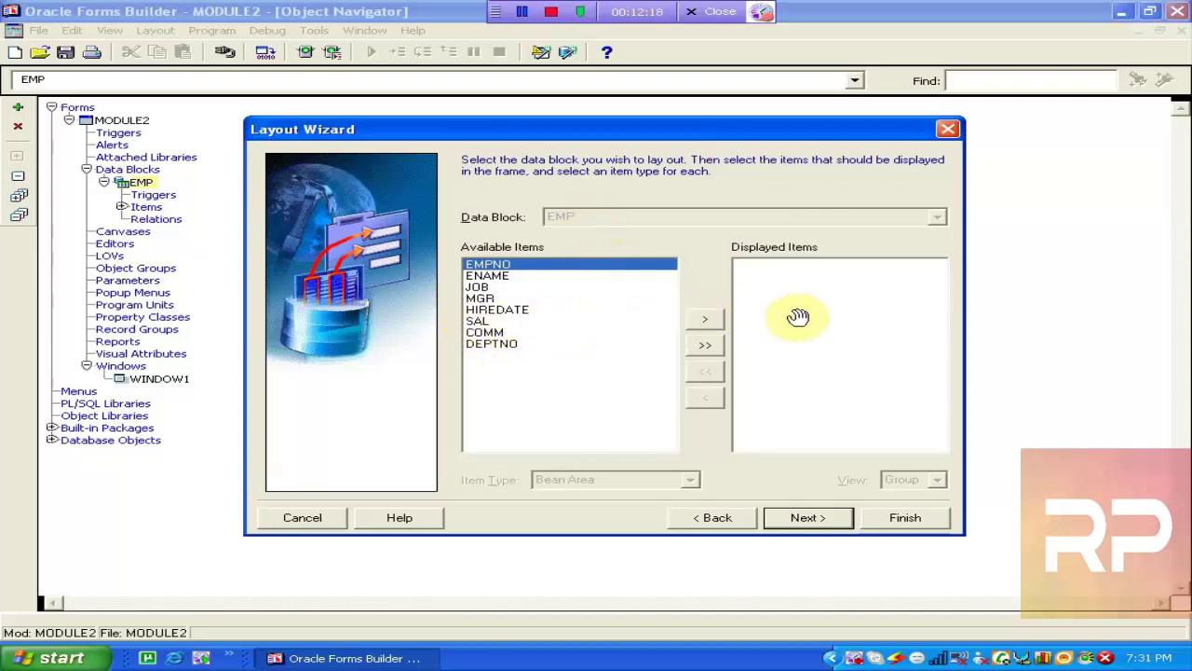
# Step: Display all EMP items in the frame and review the item types offered for DEPTNO, keeping Text Item
pyautogui.click(713, 345)
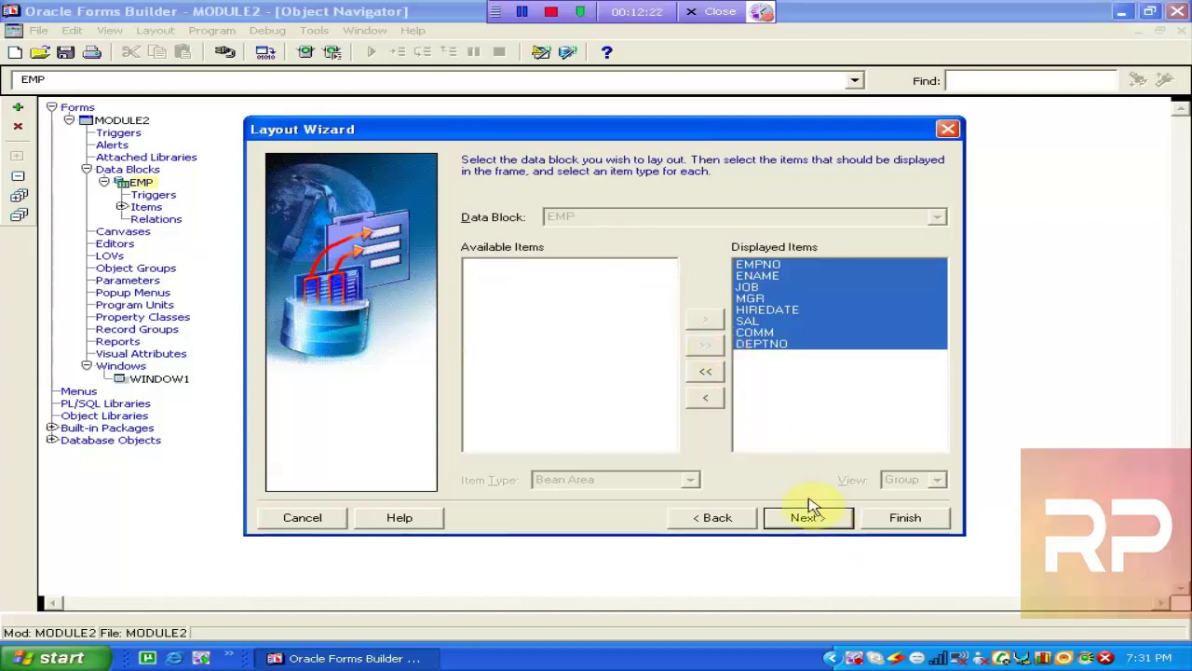
pyautogui.click(768, 287)
pyautogui.click(777, 276)
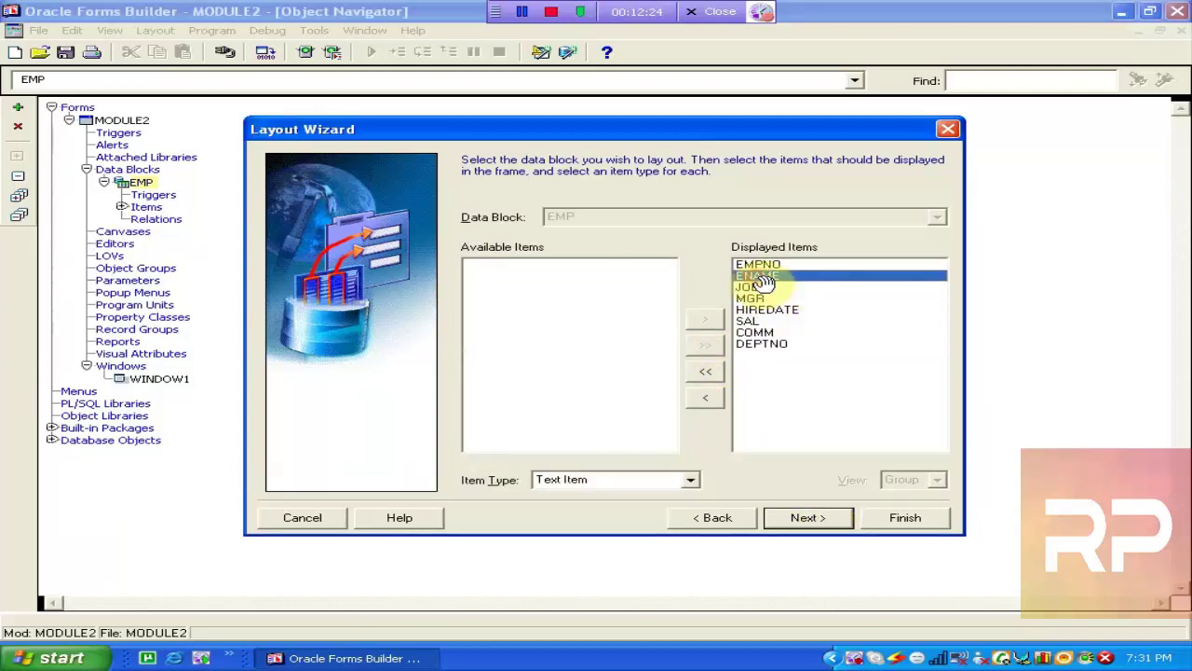
pyautogui.click(766, 344)
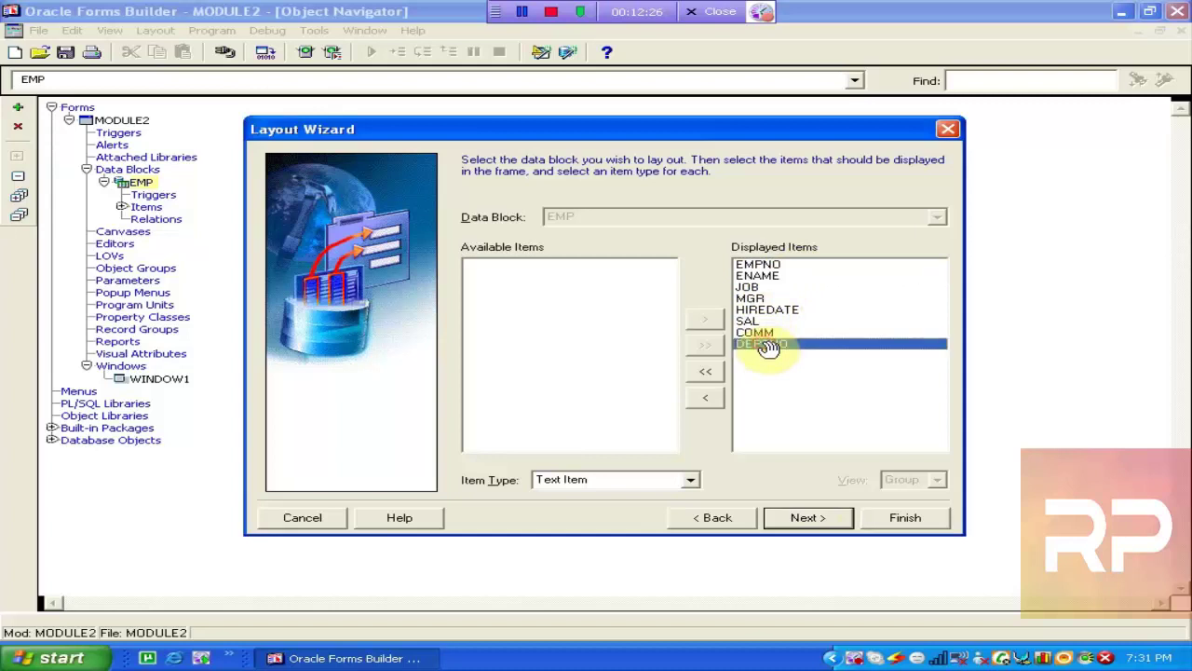
pyautogui.click(692, 482)
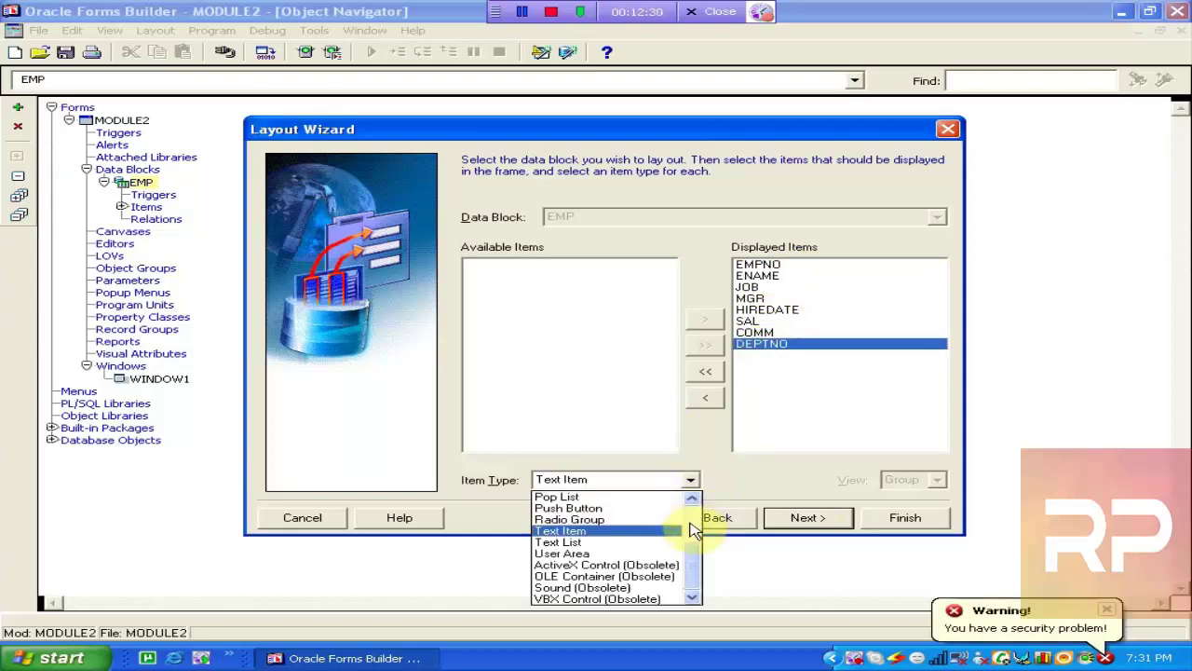
pyautogui.scroll(2, 692, 564)
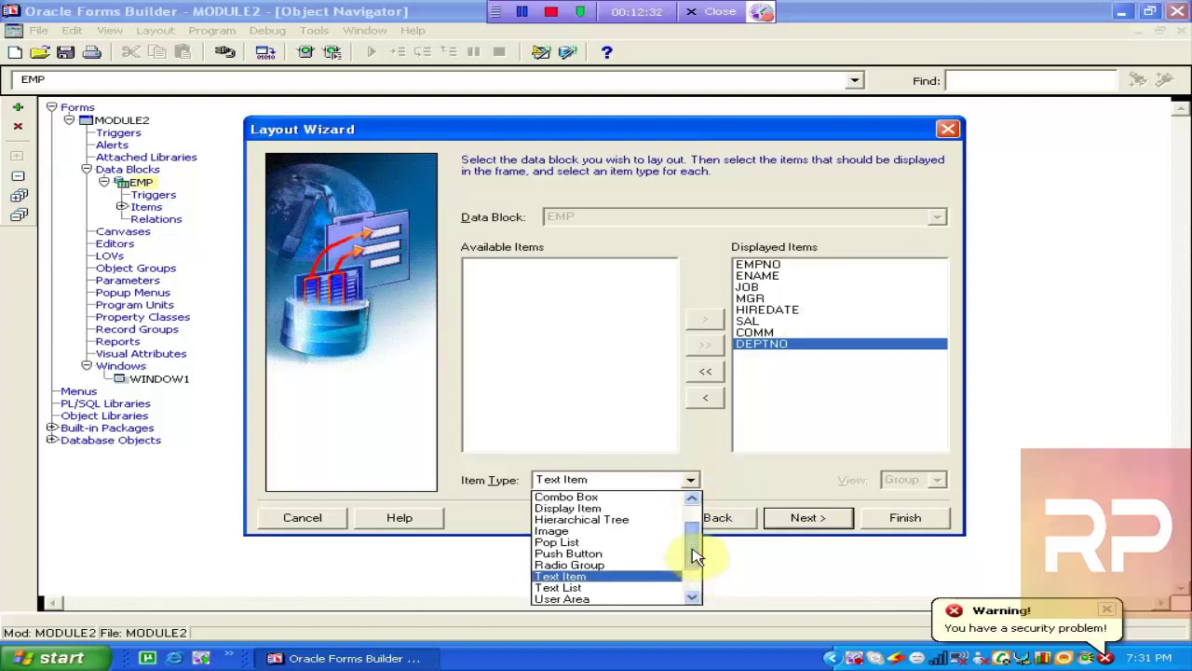
pyautogui.scroll(-1, 694, 559)
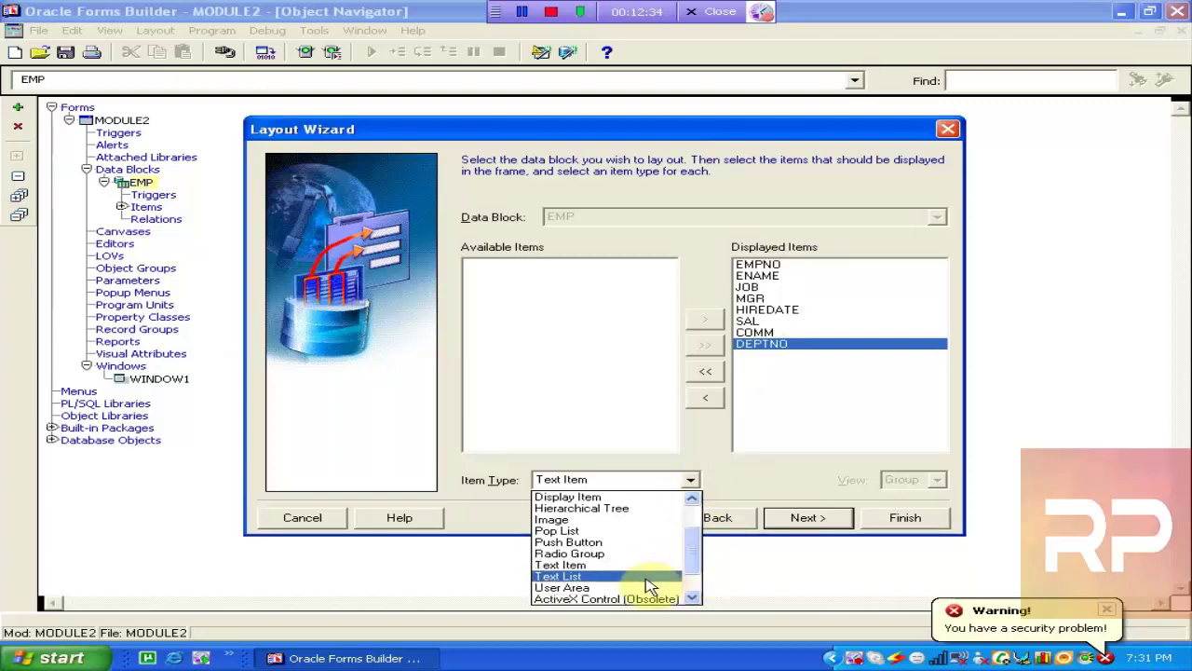
pyautogui.click(697, 484)
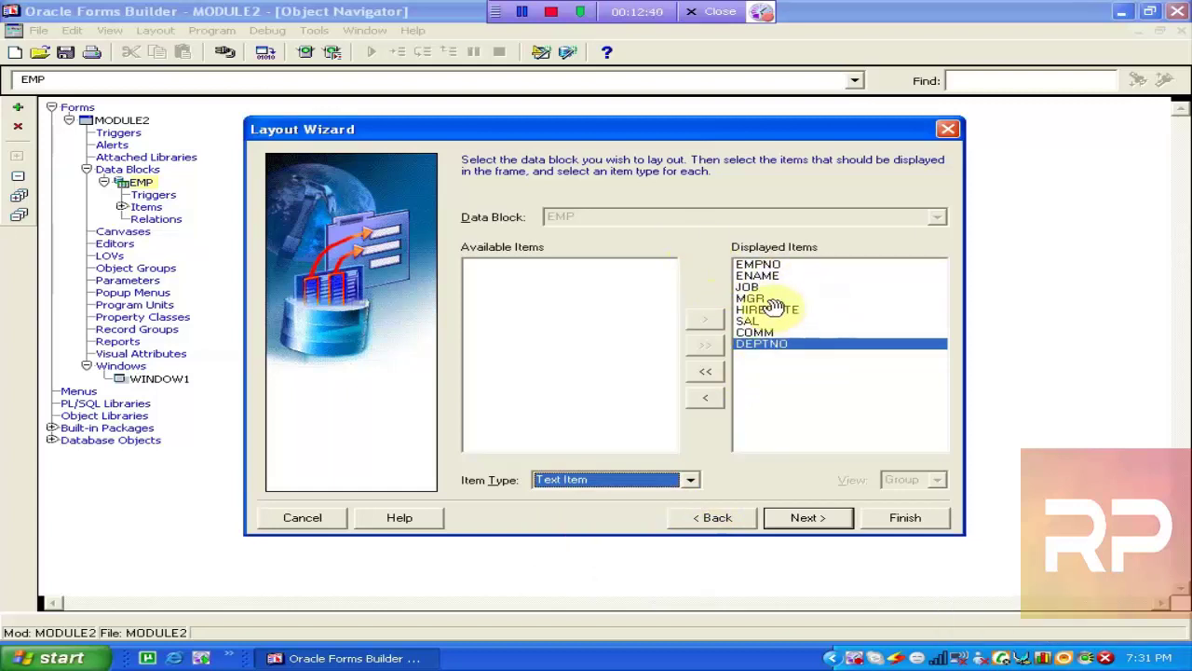
# Step: Set the prompt of the SAL item to Salary and continue to the layout style choice
pyautogui.click(845, 519)
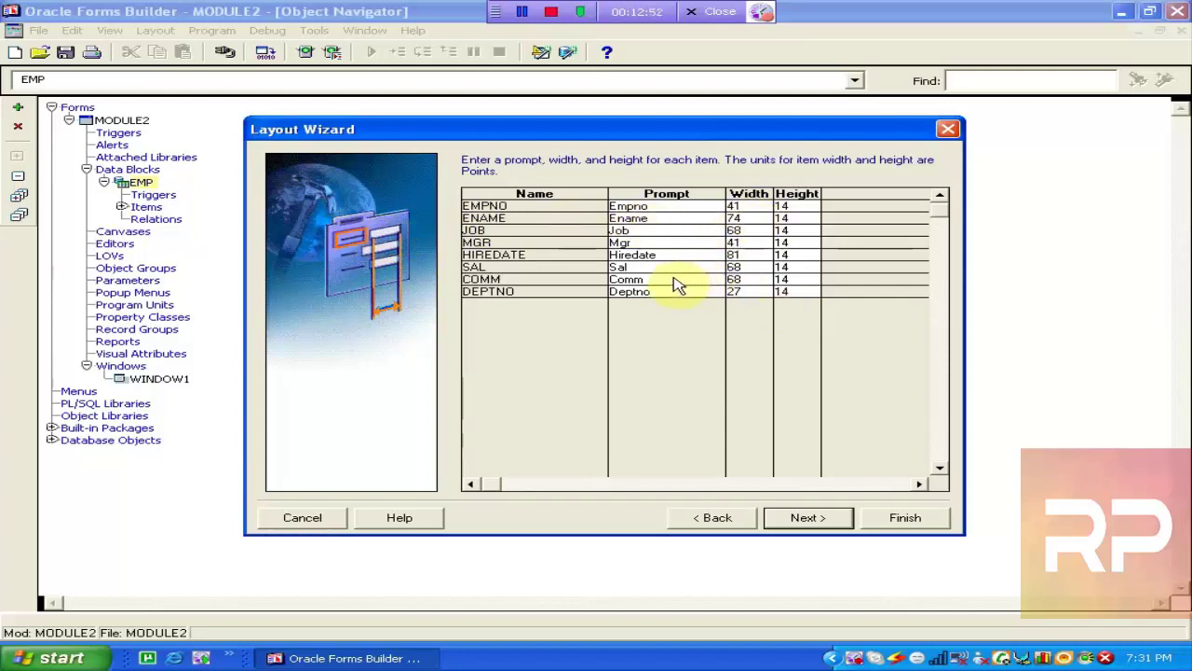
pyautogui.write('ary')
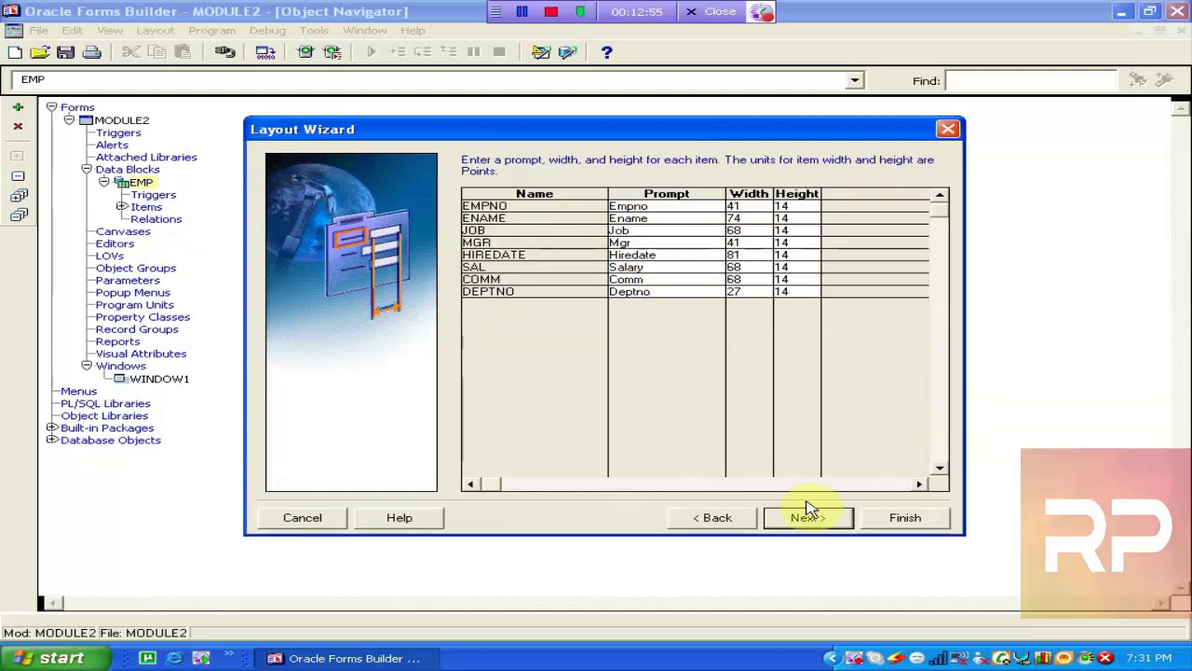
pyautogui.click(803, 517)
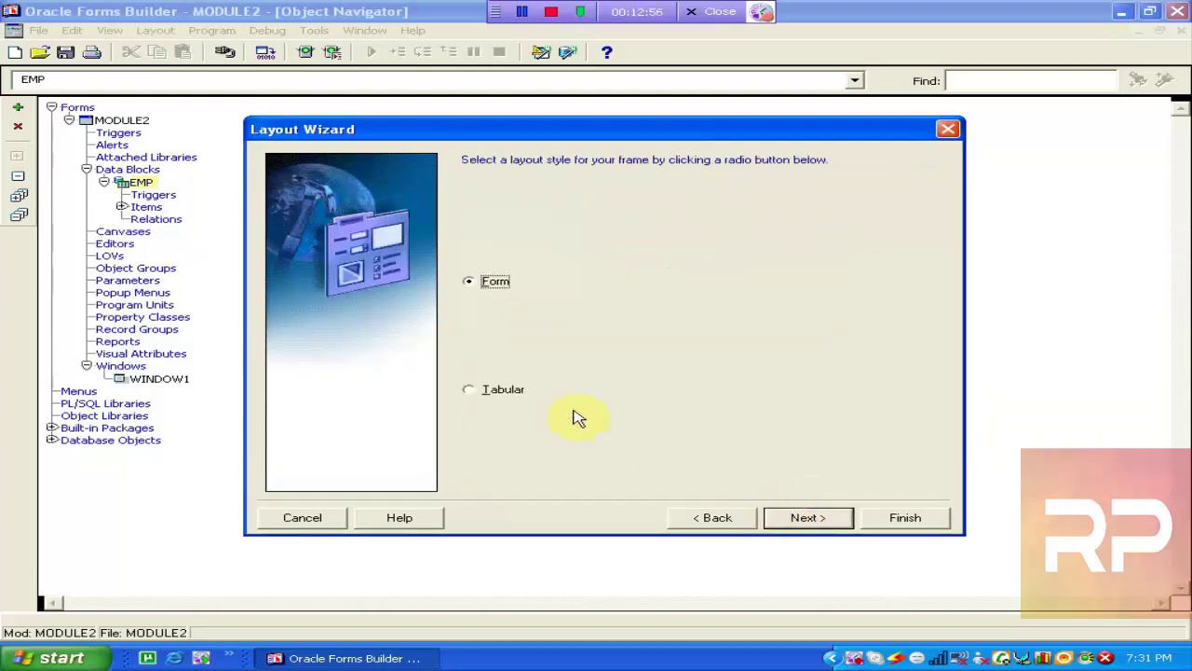
# Step: Compare the Form and Tabular layout styles and choose Tabular for the frame
pyautogui.click(486, 395)
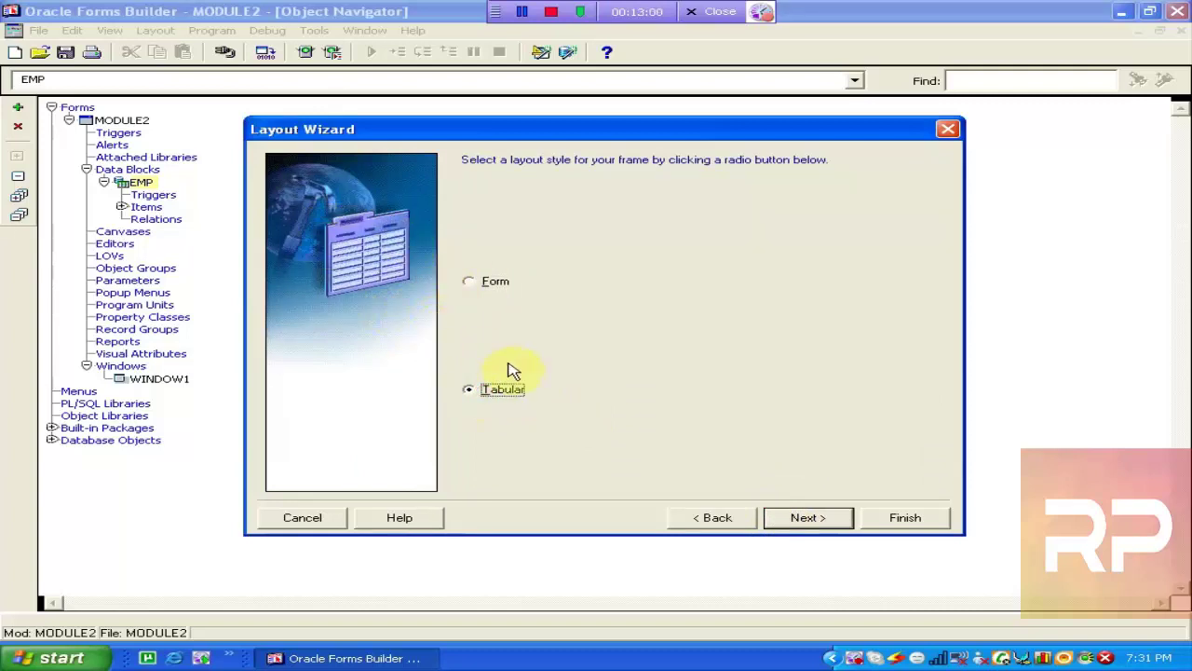
pyautogui.click(469, 279)
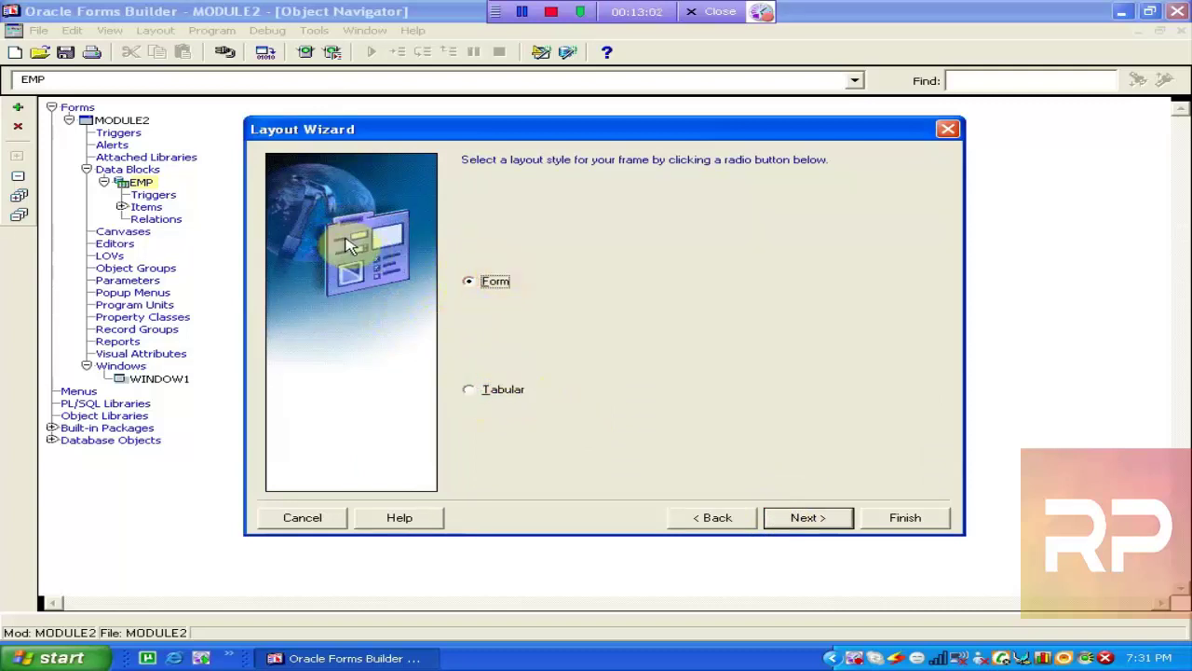
pyautogui.click(497, 395)
pyautogui.click(807, 520)
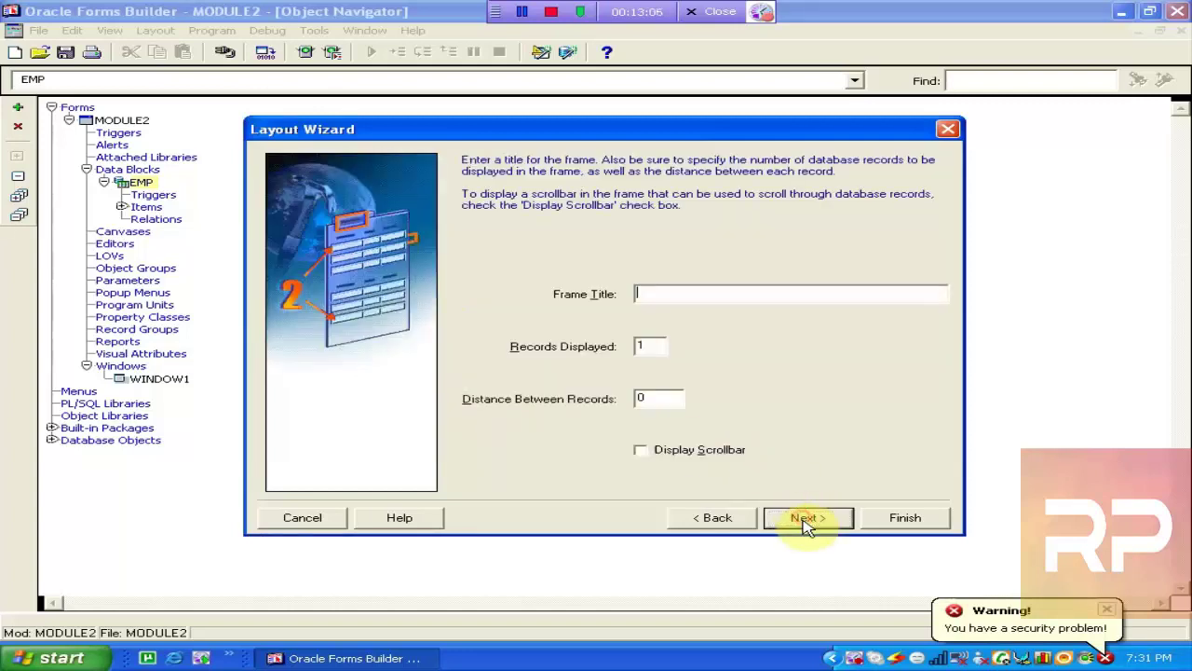
# Step: Title the frame Employees and set the number of records displayed to 5
pyautogui.write('E')
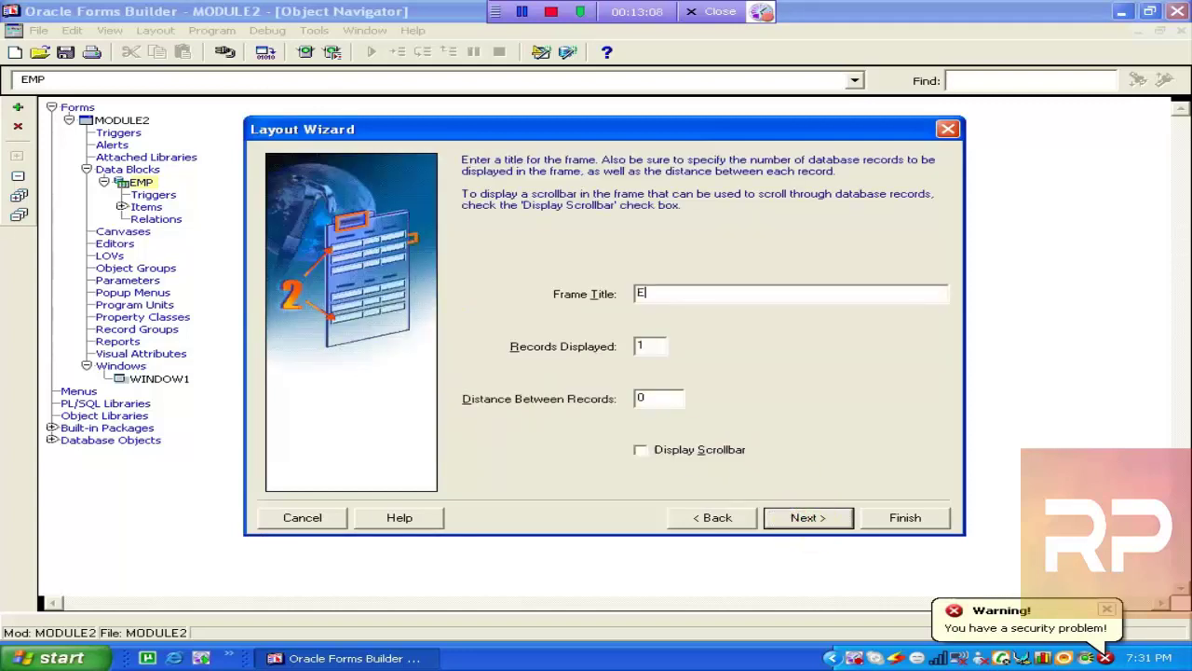
pyautogui.write('mployees')
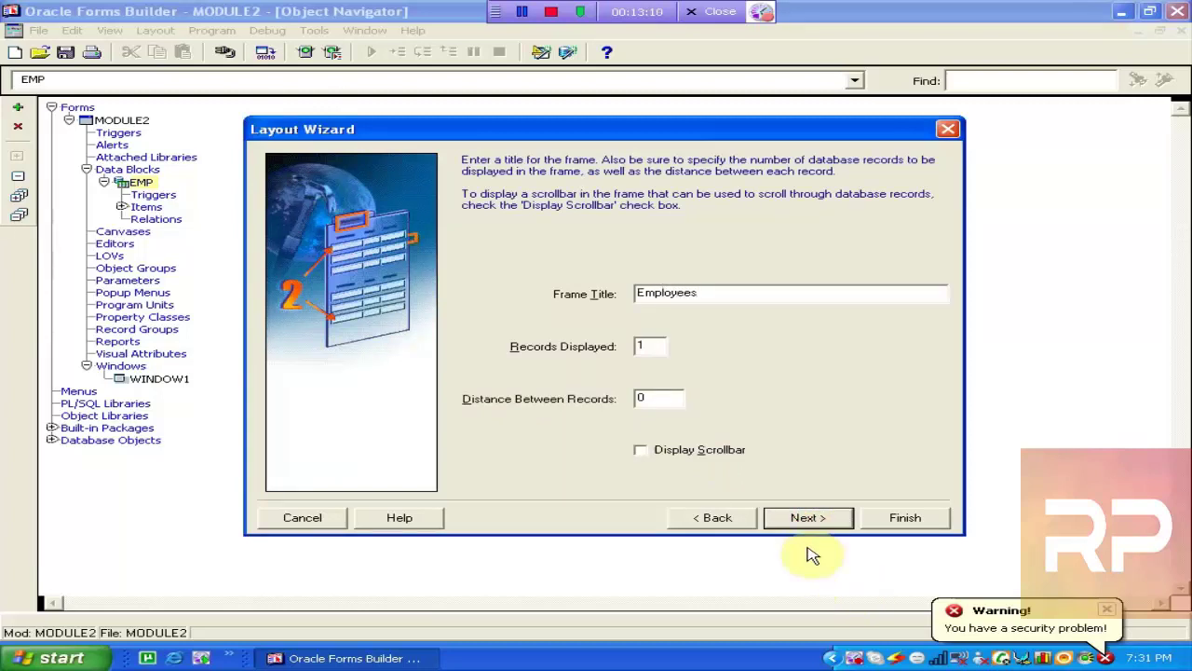
pyautogui.doubleClick(655, 346)
pyautogui.write('5')
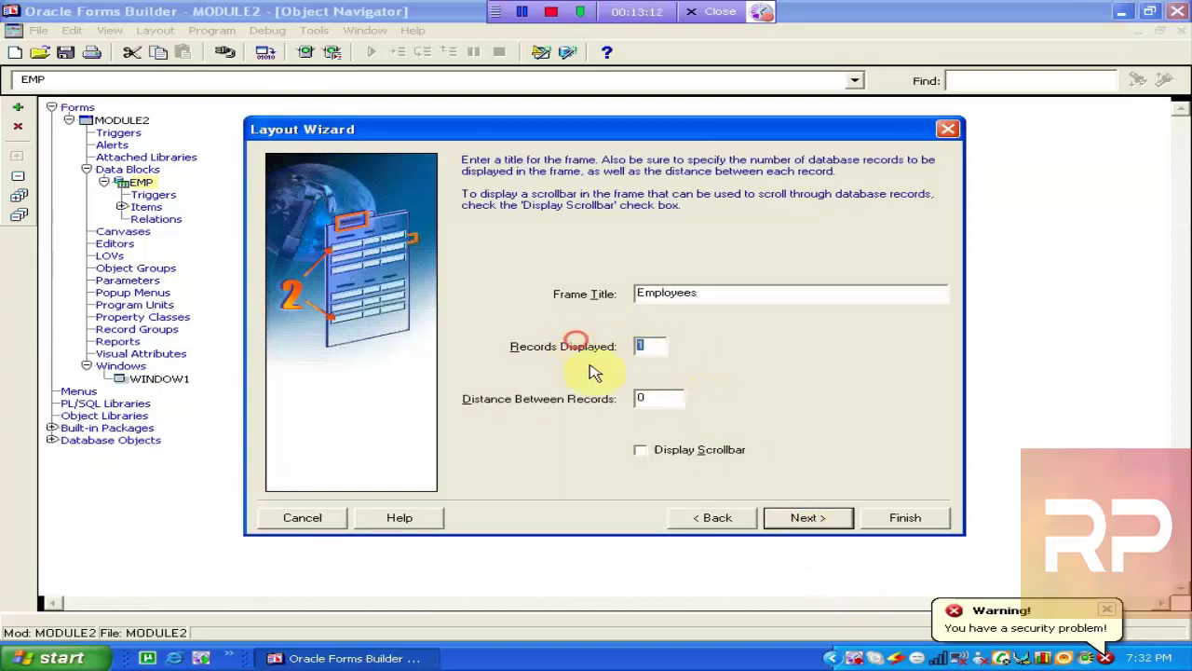
# Step: Add a scrollbar to the frame and finish the Layout Wizard, dismissing the security warning balloon
pyautogui.doubleClick(657, 401)
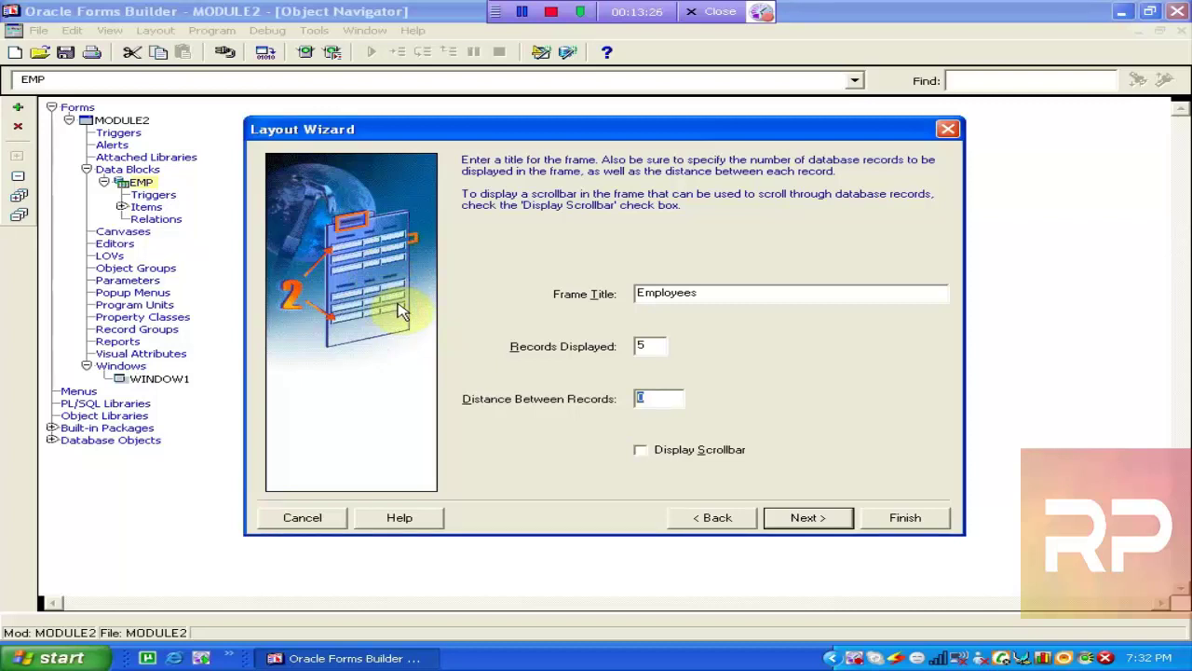
pyautogui.click(652, 451)
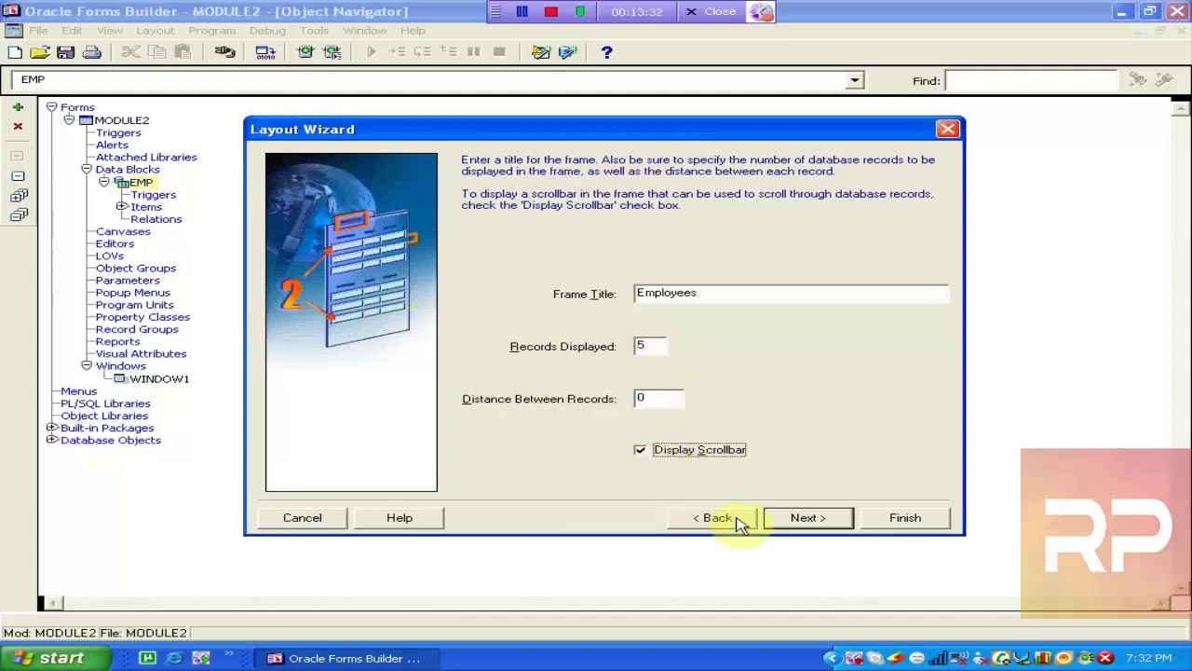
pyautogui.click(794, 524)
pyautogui.click(904, 517)
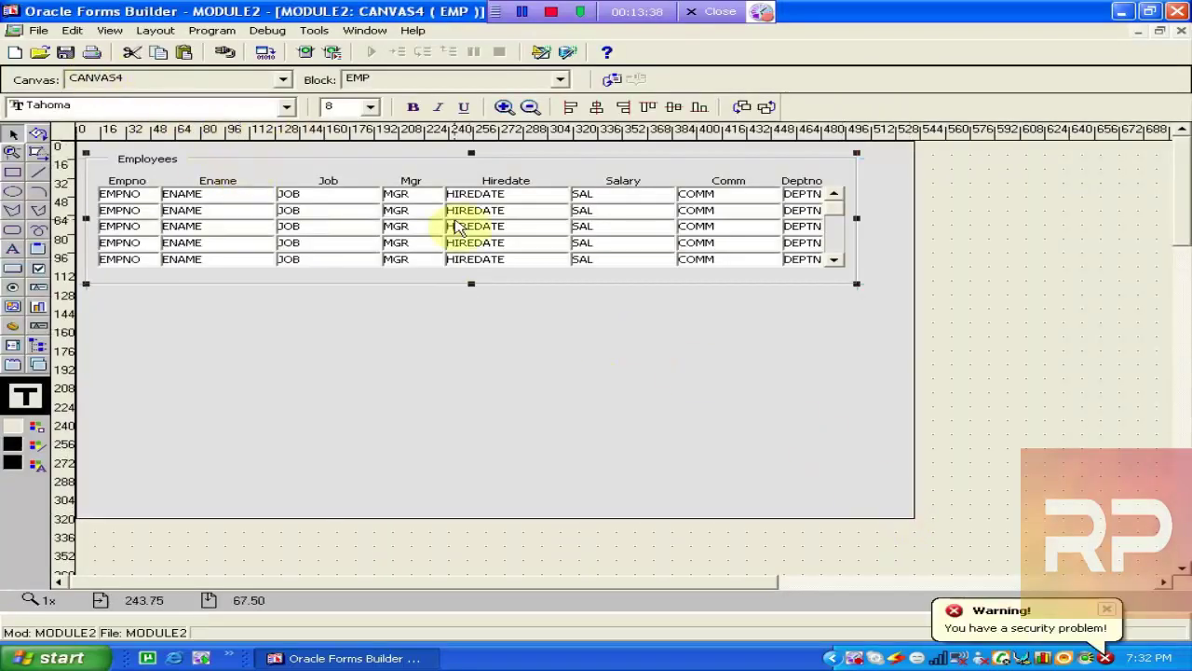
pyautogui.click(1107, 610)
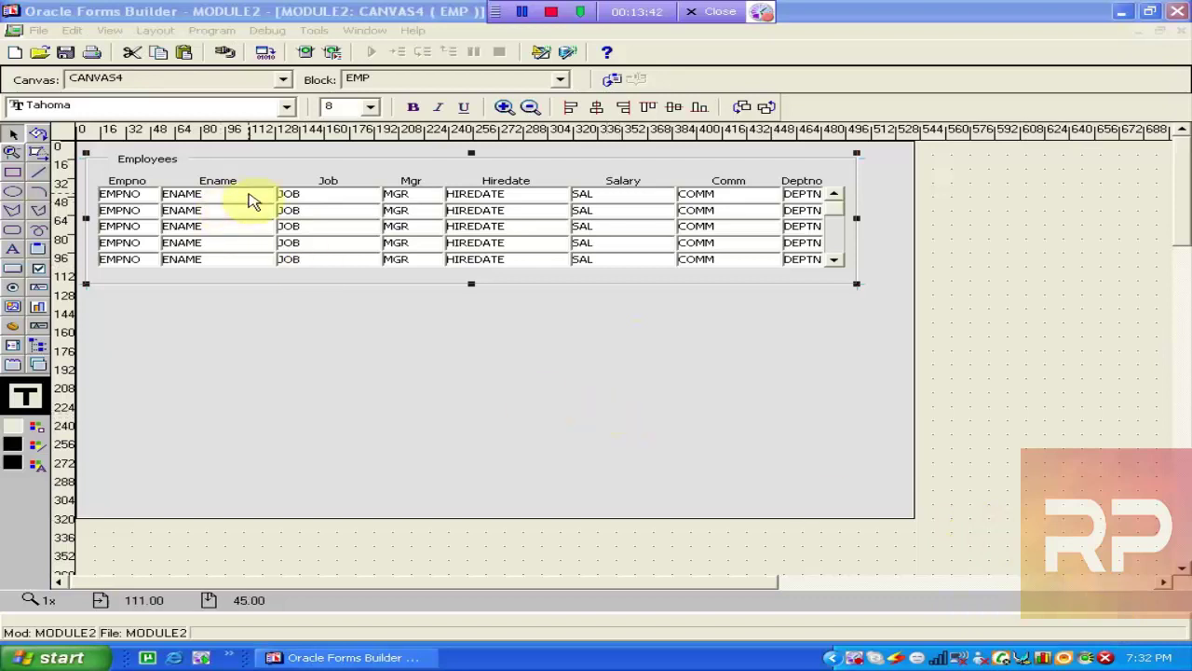
# Step: Start saving the form module and choose the form folder on drive F: as its location
pyautogui.click(79, 56)
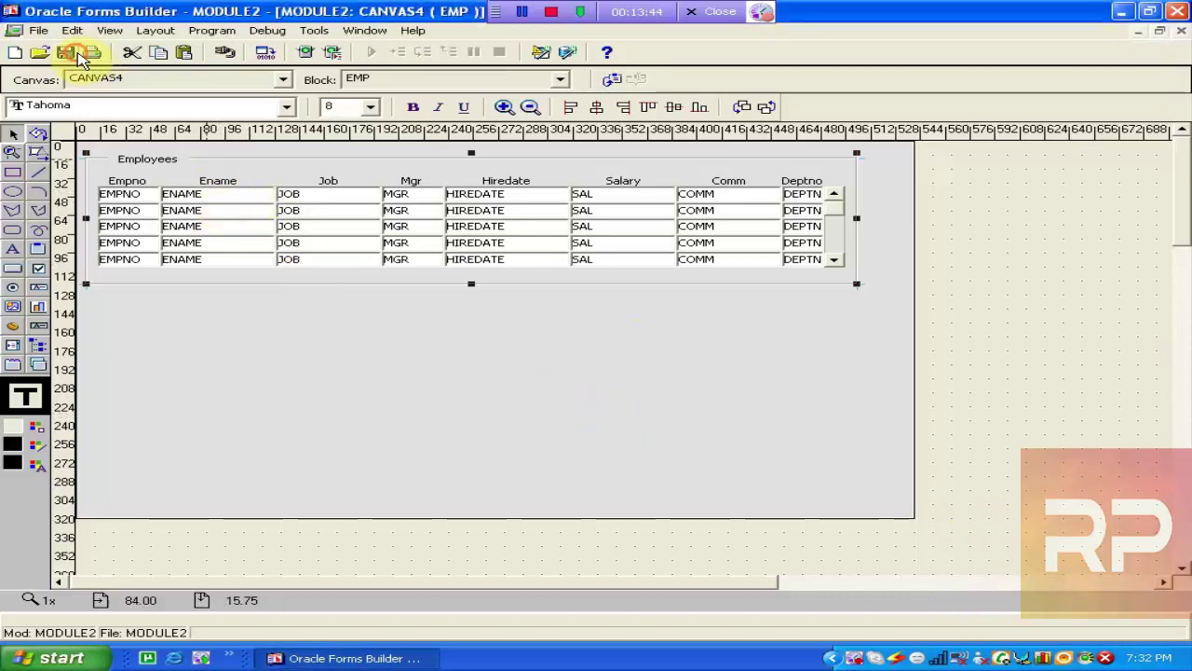
pyautogui.click(79, 56)
pyautogui.moveTo(161, 33); pyautogui.dragTo(282, 114)
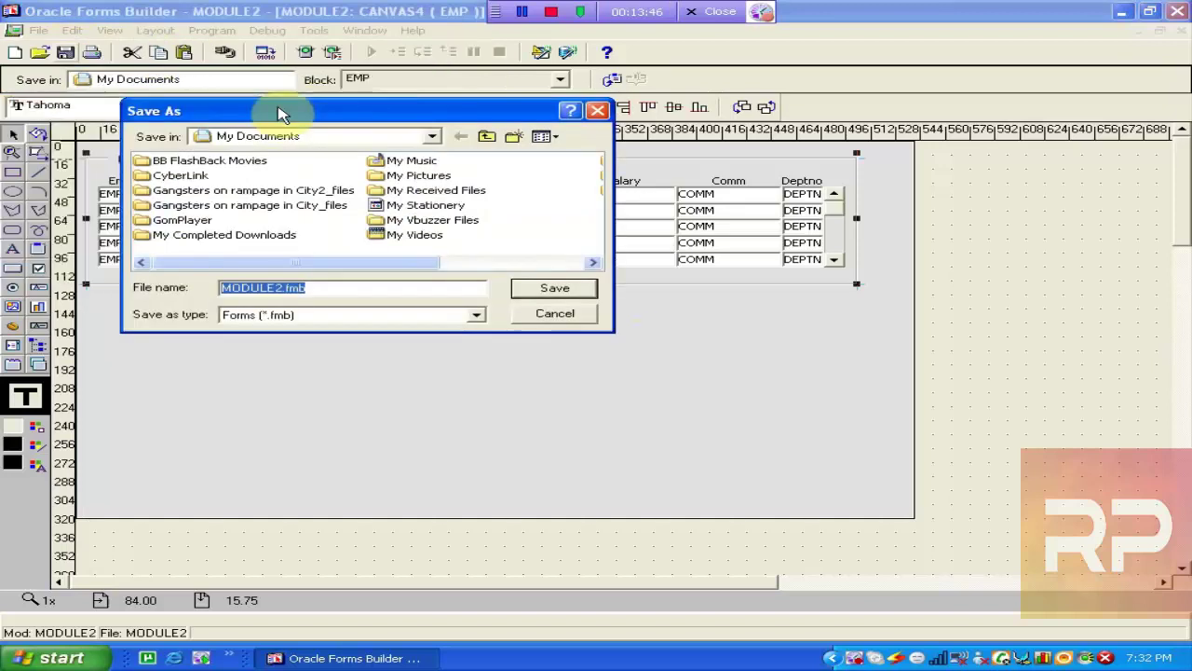
pyautogui.click(432, 136)
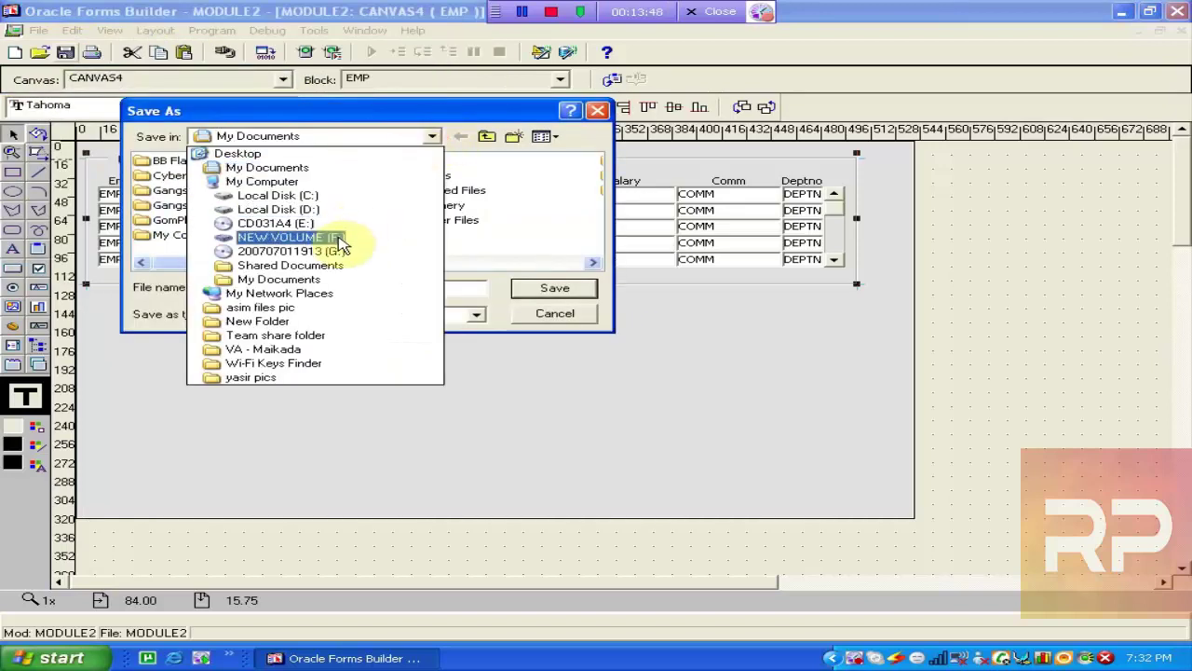
pyautogui.click(339, 240)
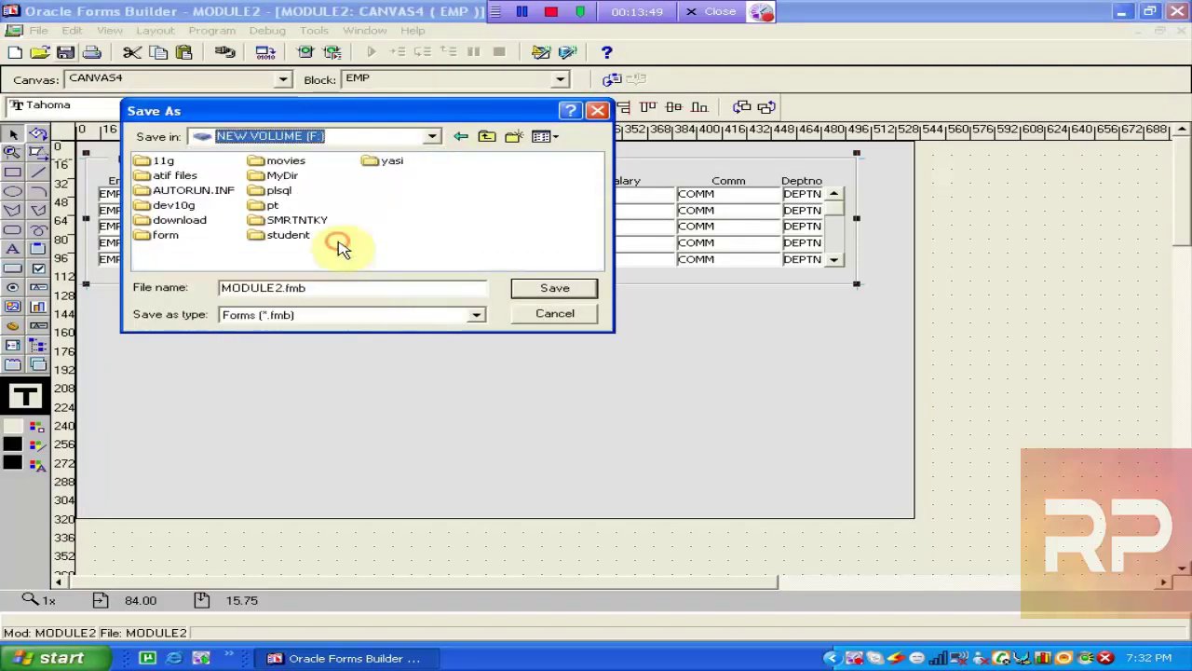
pyautogui.doubleClick(158, 238)
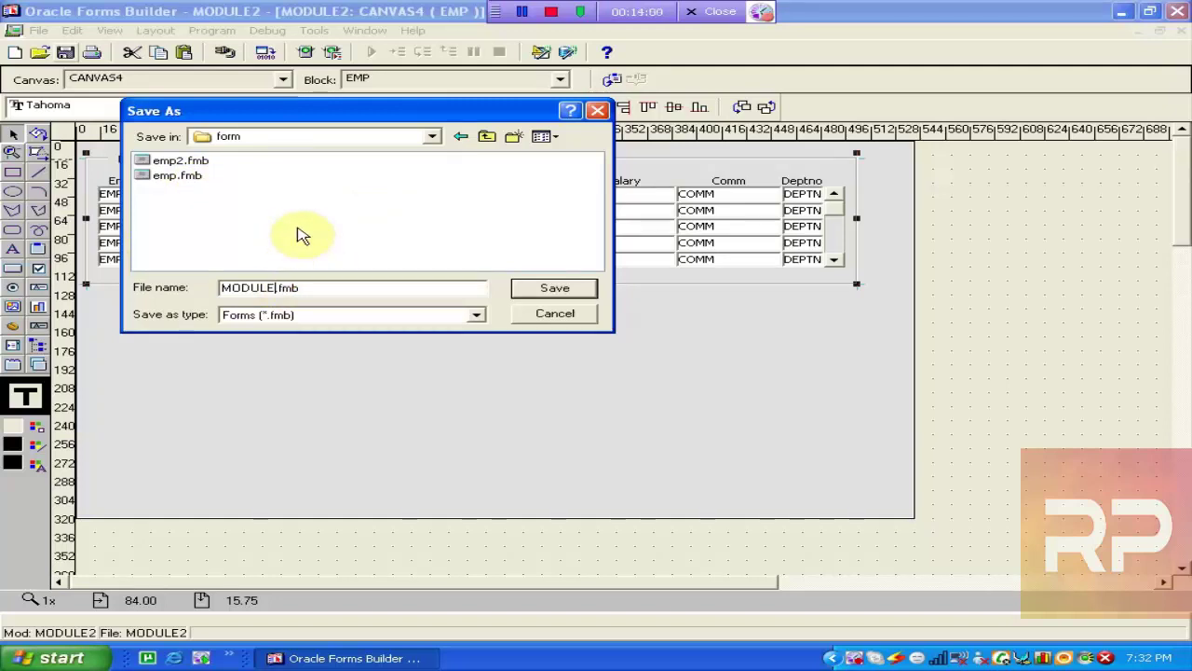
# Step: Name the form file emp_tabular_wizard.fmb and save it
pyautogui.press('BackSpace')
pyautogui.press('BackSpace')
pyautogui.press('BackSpace')
pyautogui.press('BackSpace')
pyautogui.press('BackSpace')
pyautogui.press('BackSpace')
pyautogui.write('e')
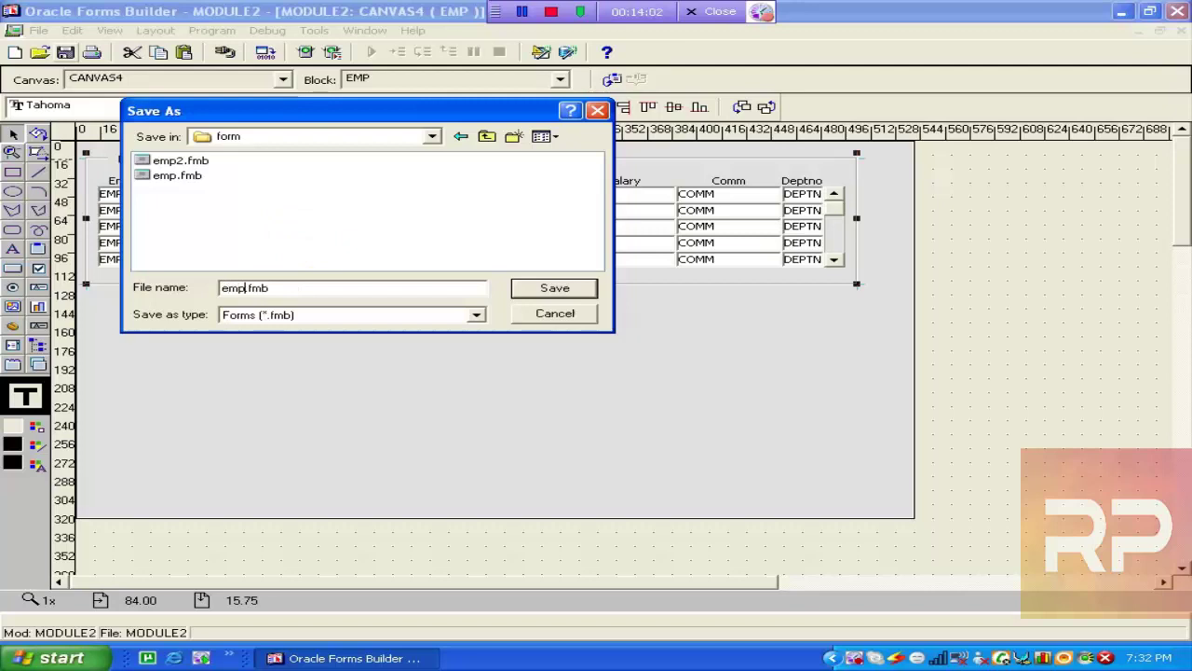
pyautogui.write('mp_tabular_wizard')
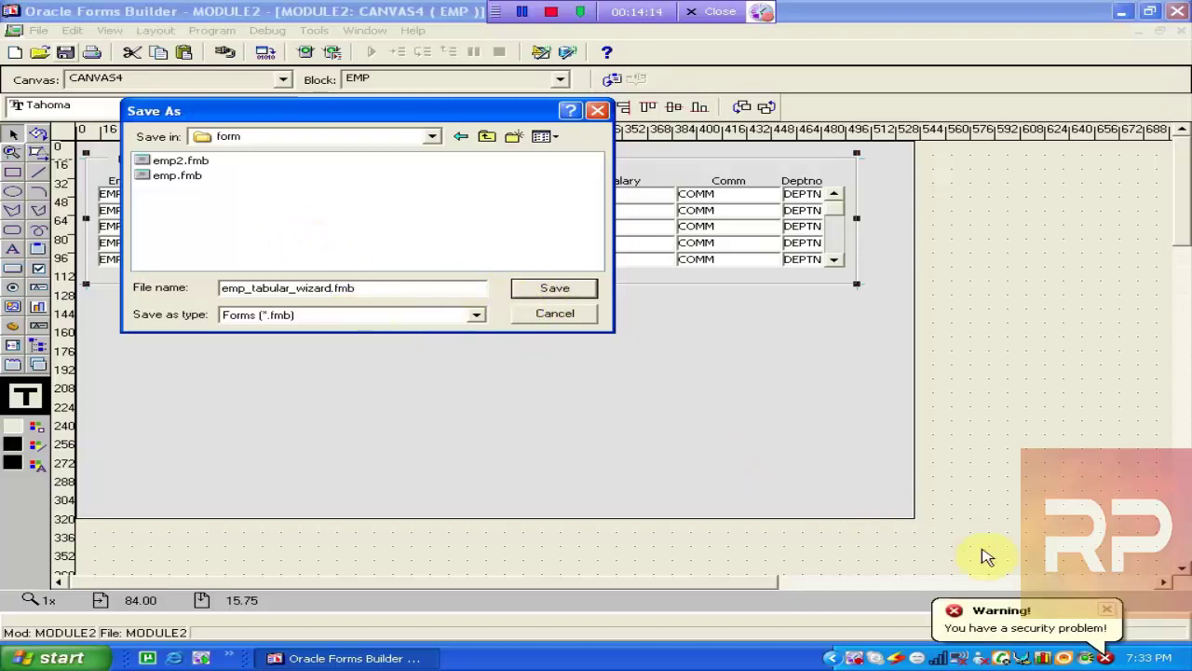
pyautogui.click(1108, 612)
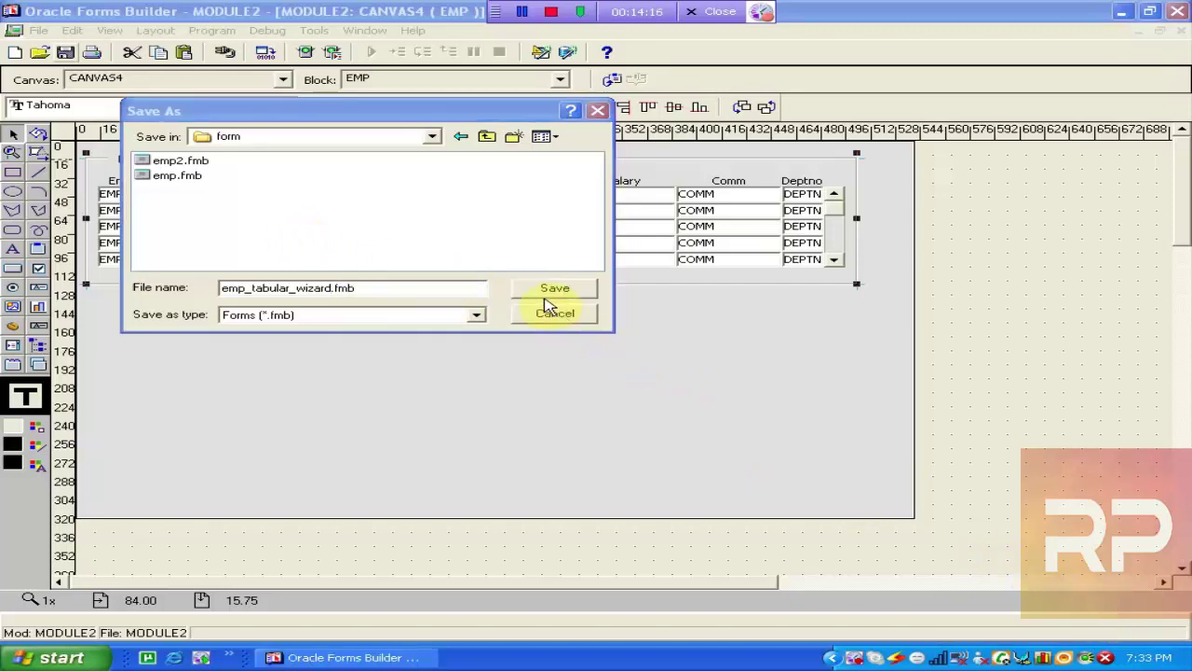
pyautogui.click(551, 293)
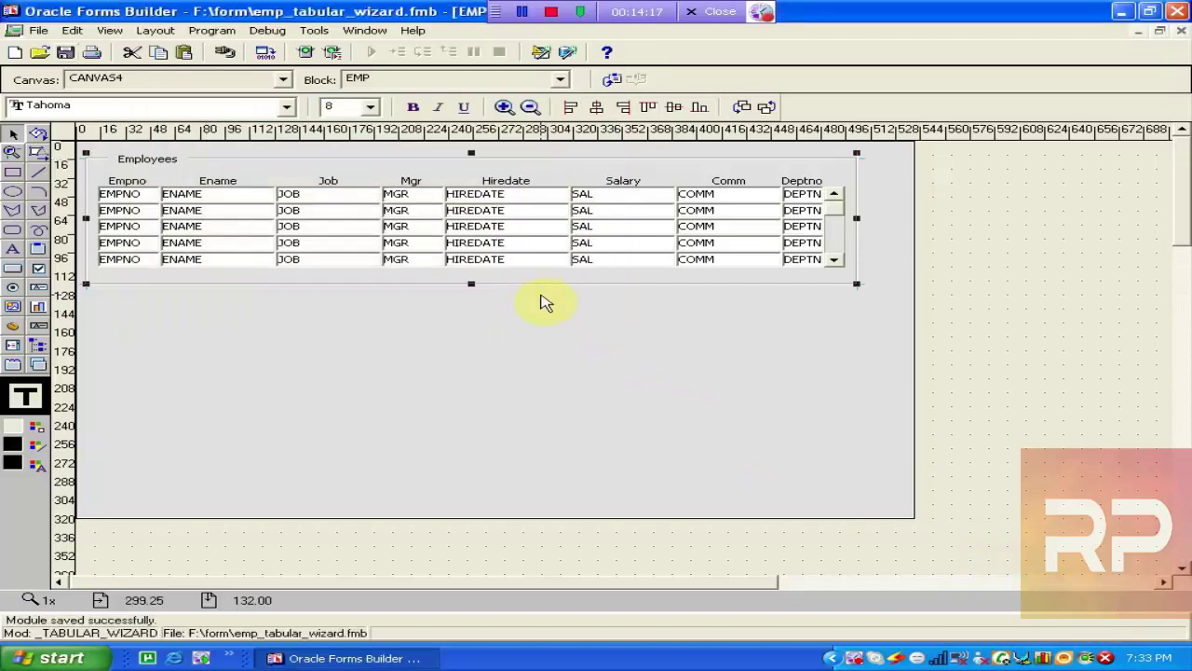
pyautogui.click(66, 54)
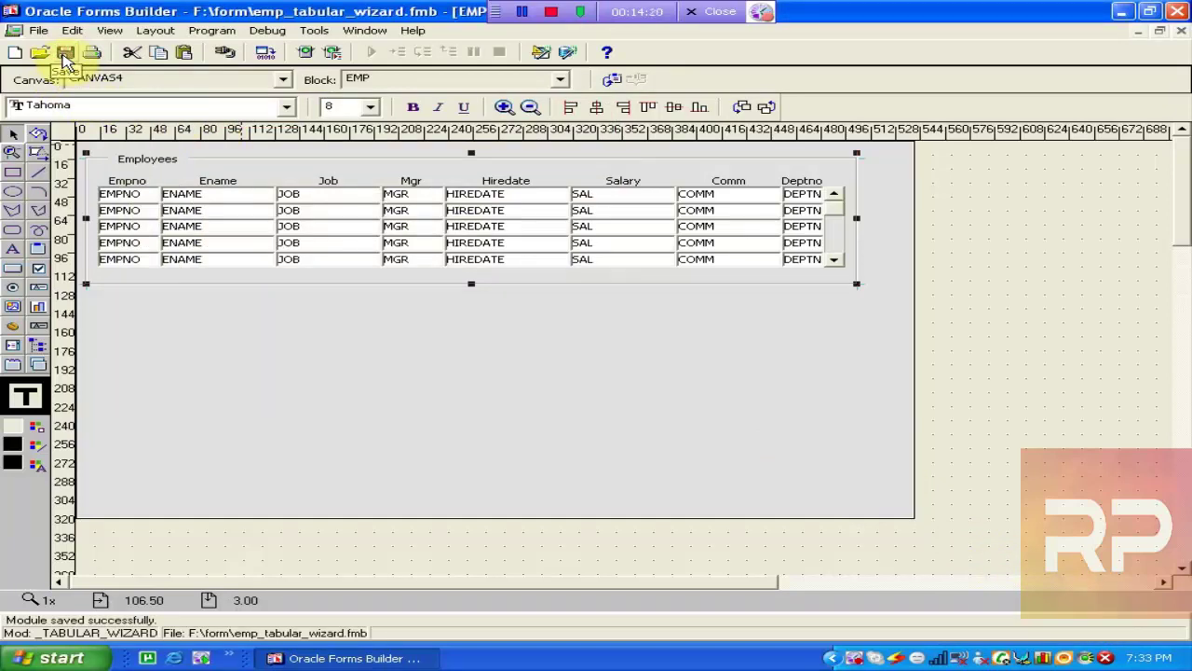